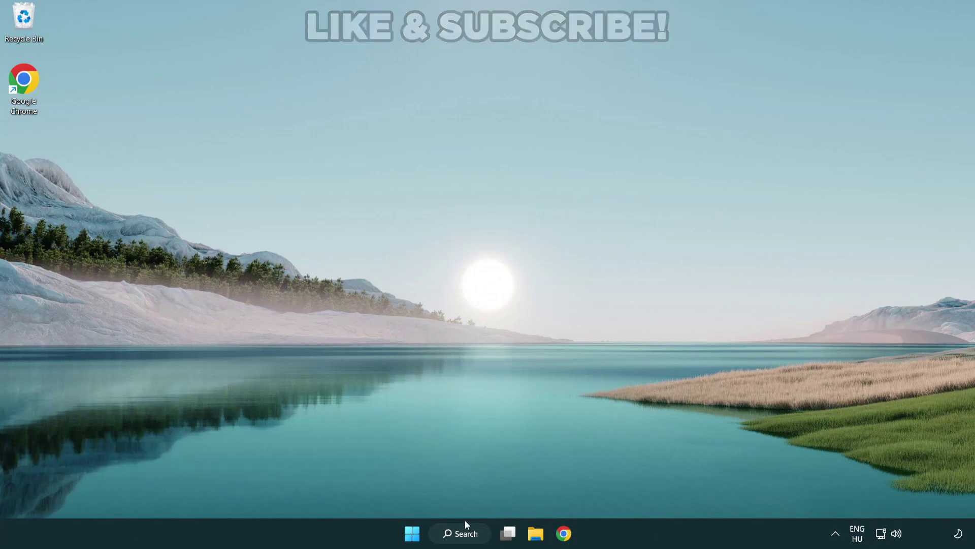
Search for 'device manager' and open Device Manager from the results
left_click(464, 533)
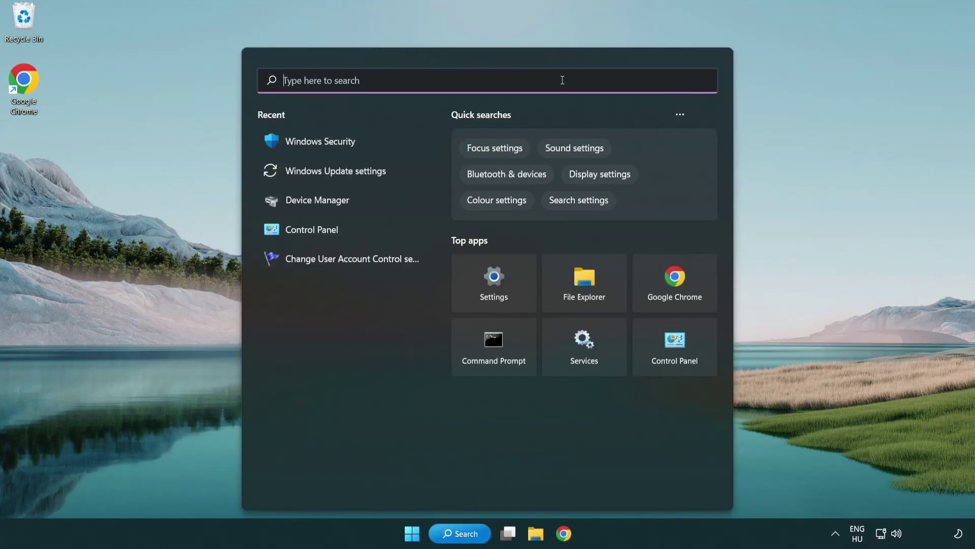
type("device m")
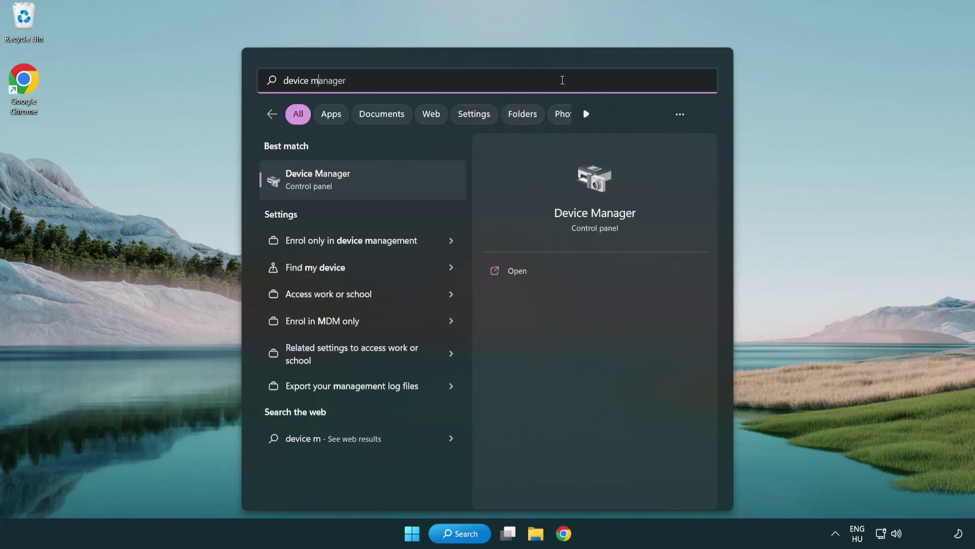
type("anager")
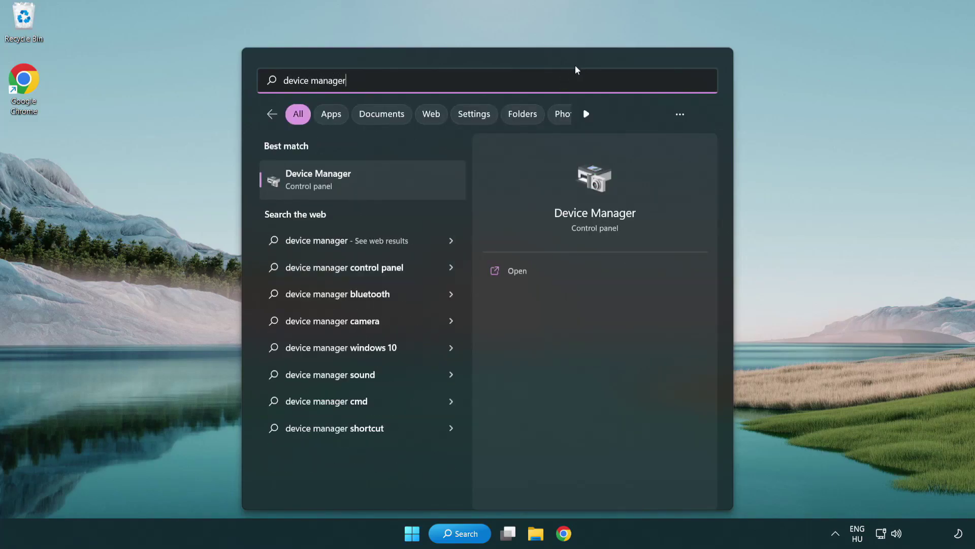
left_click(390, 183)
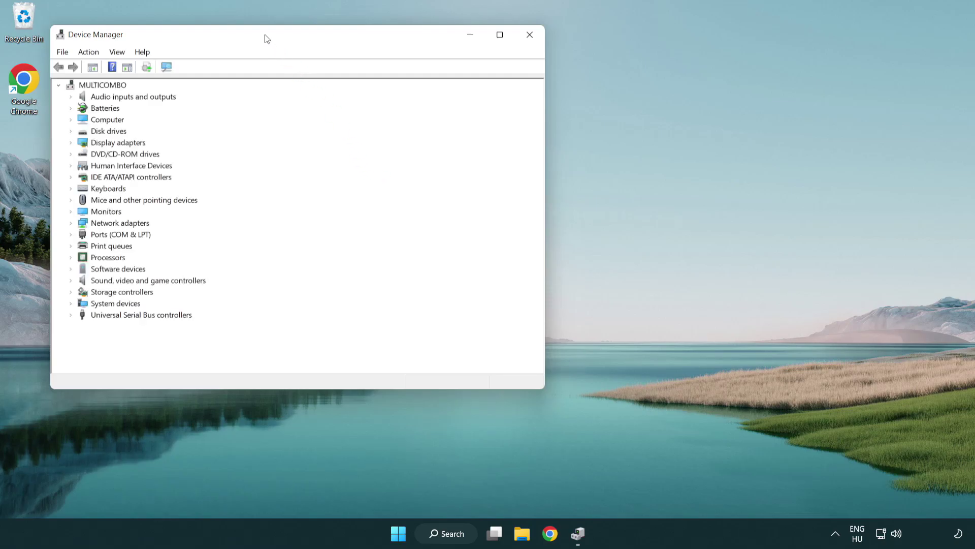
Start the Update driver wizard for VMware SVGA 3D under Display adapters
left_click_drag(265, 38, 429, 98)
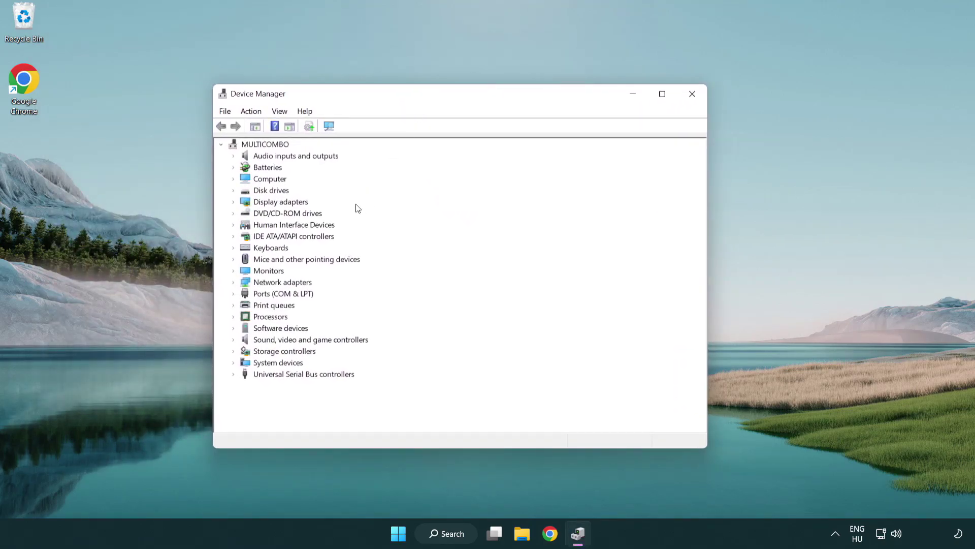
left_click(267, 202)
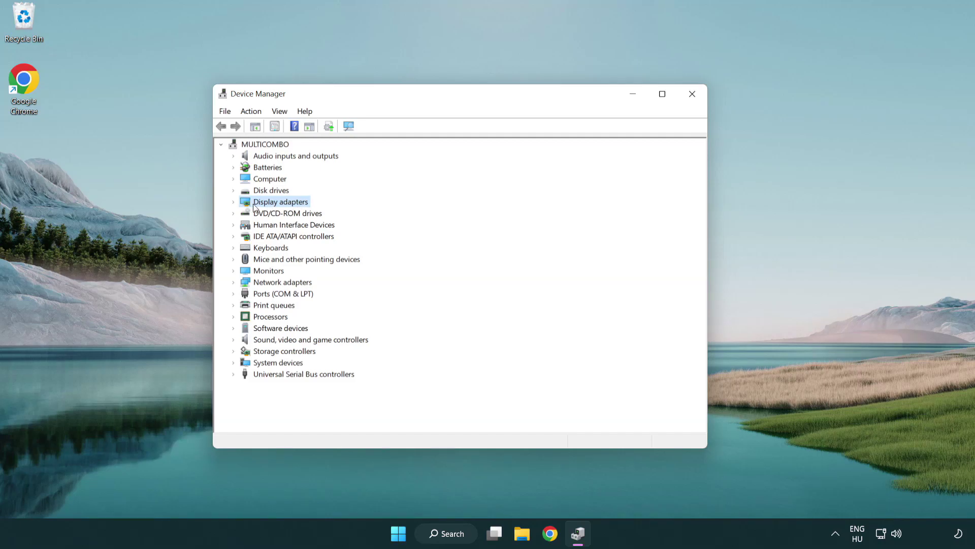
left_click(234, 202)
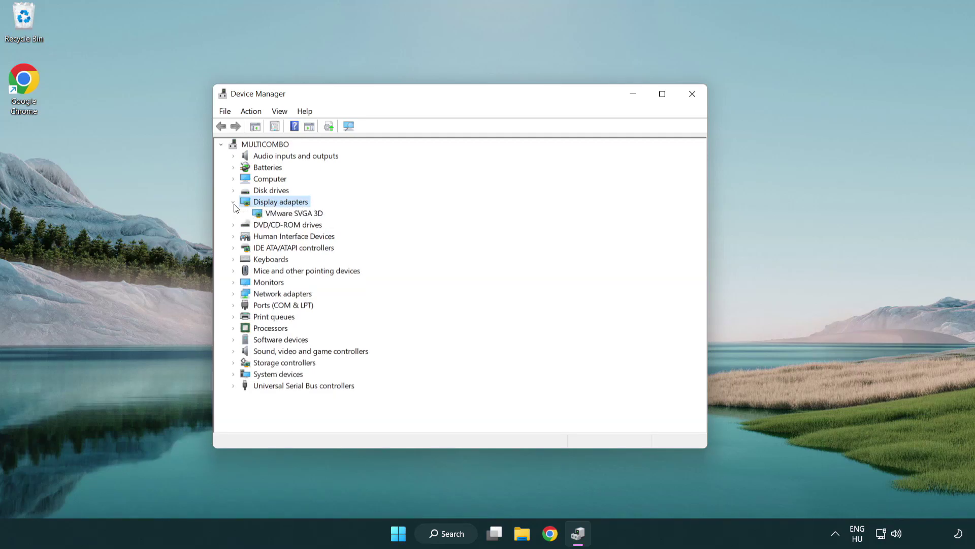
left_click(292, 214)
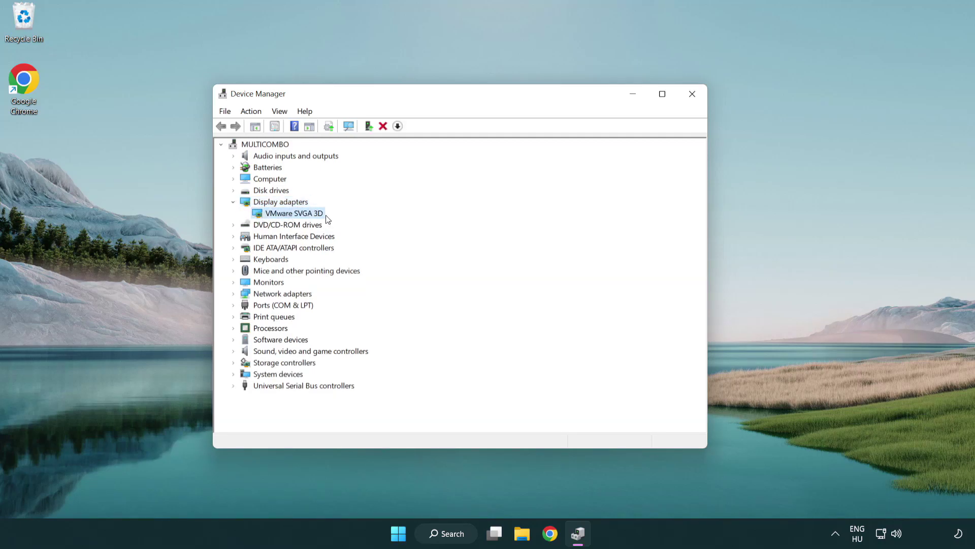
right_click(289, 217)
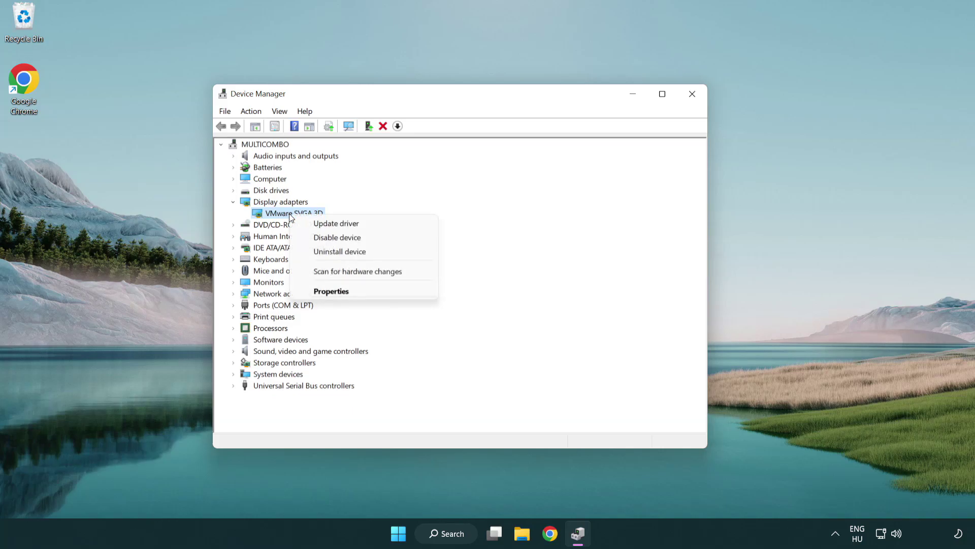
left_click(383, 222)
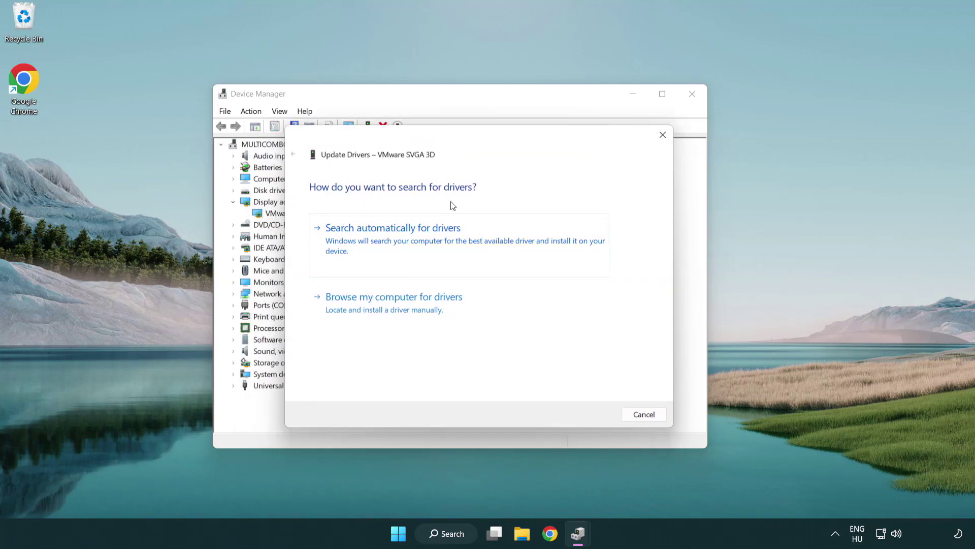
Search automatically for a VMware SVGA 3D driver and dismiss the 'best drivers installed' result
left_click(430, 238)
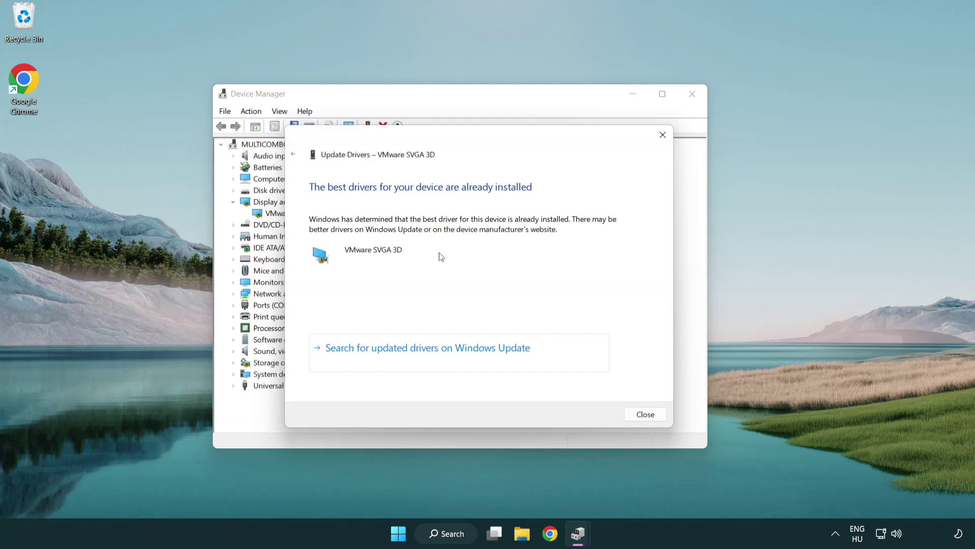
left_click(646, 415)
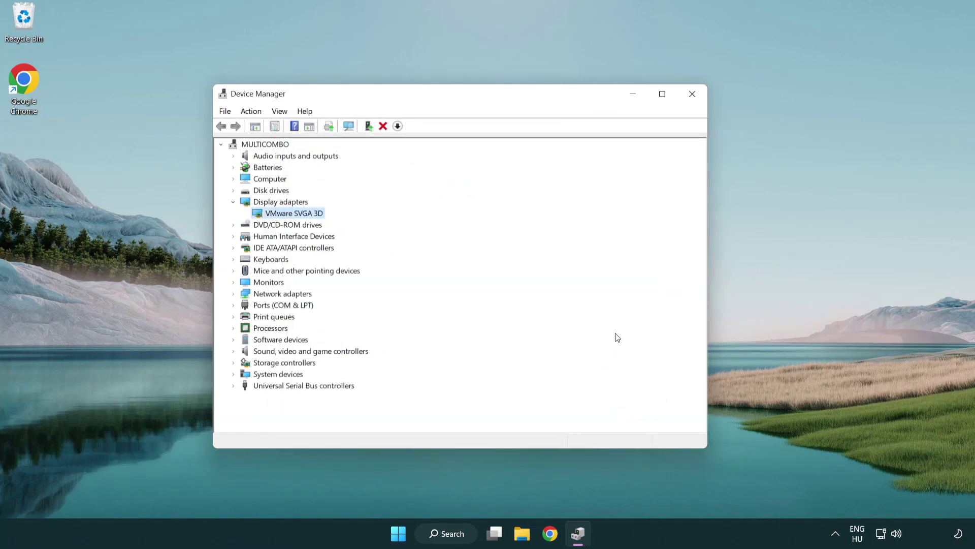
Close Device Manager, then search 'update' and open Windows Update settings
left_click(692, 95)
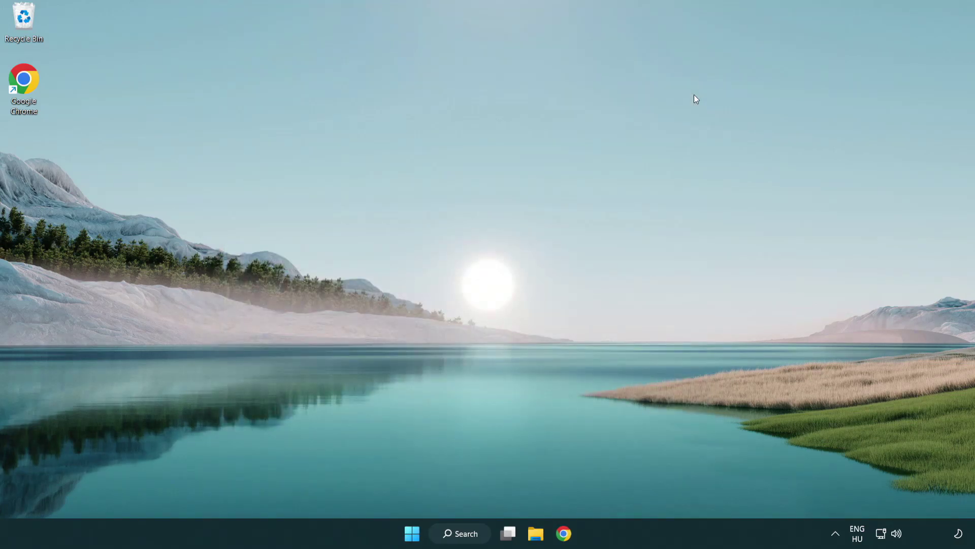
left_click(469, 529)
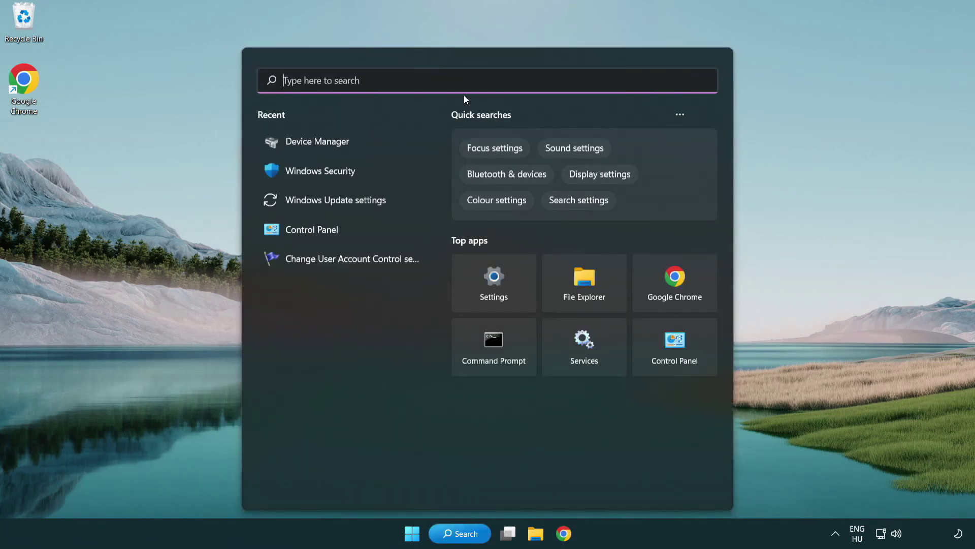
type("u")
type("pdate")
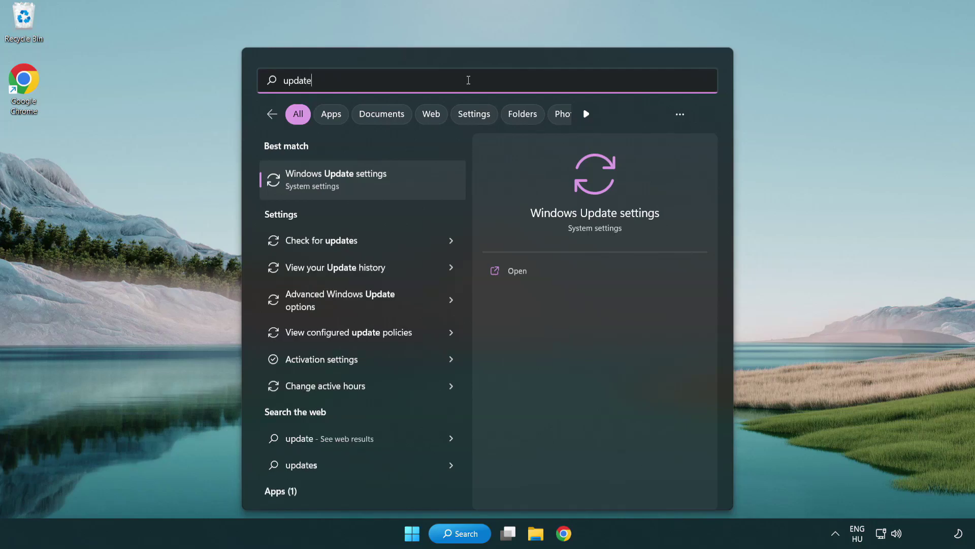
left_click(380, 187)
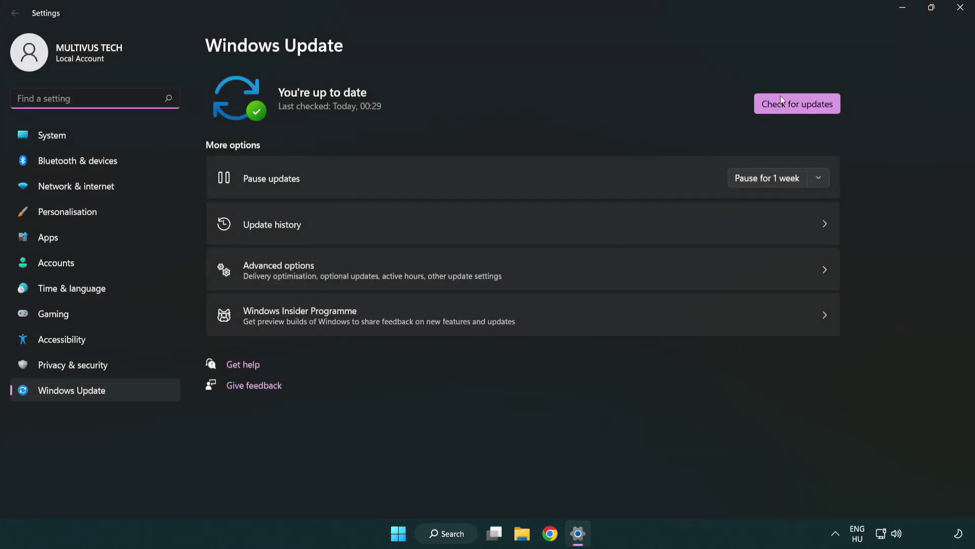
Run Check for updates, confirm 'You're up to date', and close Settings
left_click(815, 109)
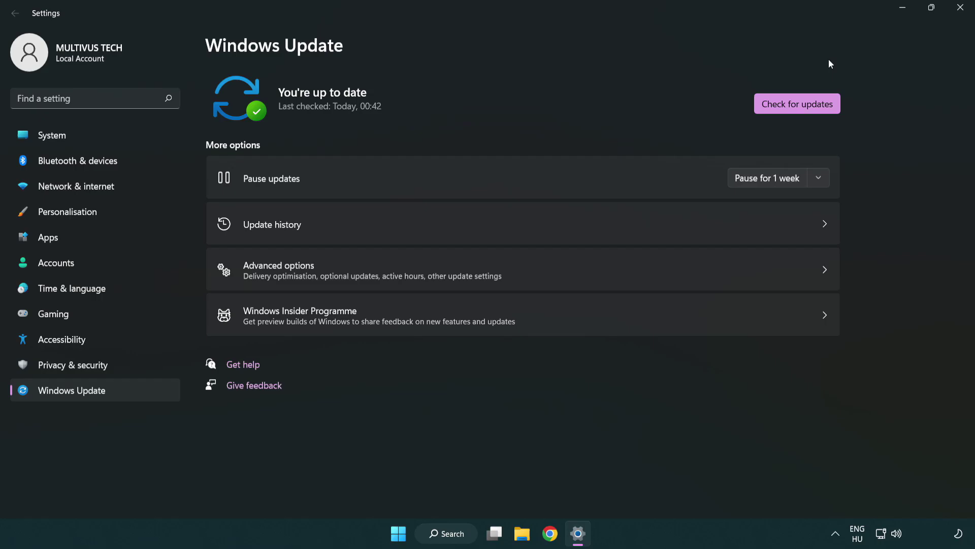
left_click(956, 14)
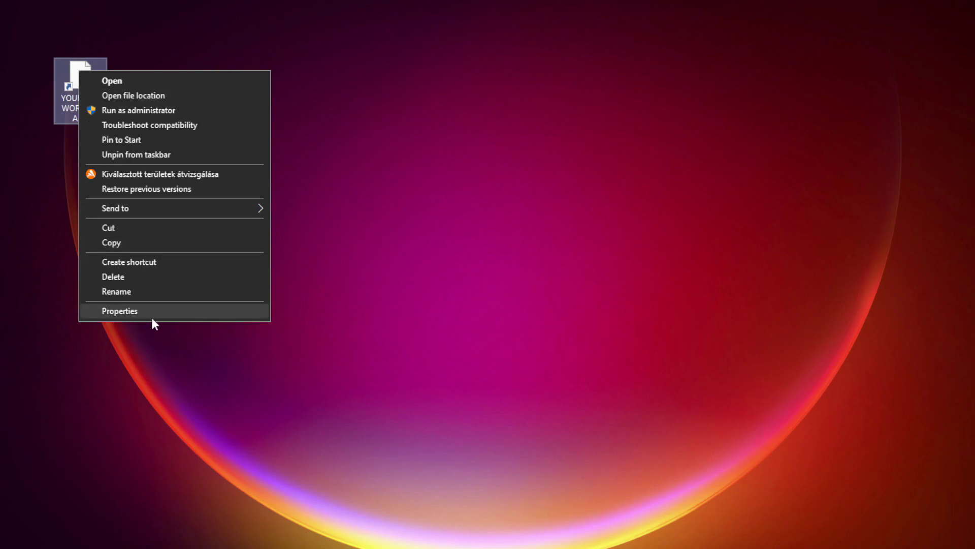
Open Properties for the YOUR NOT WORKING APP desktop shortcut and centre the dialog
left_click(196, 310)
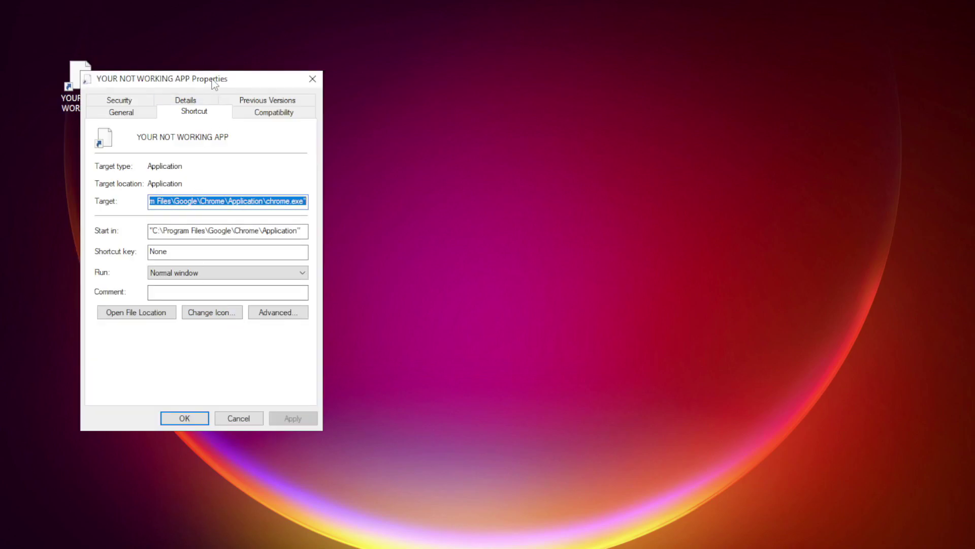
mouse_move(214, 82)
left_mouse_down()
mouse_move(454, 72)
mouse_move(493, 107)
left_mouse_up()
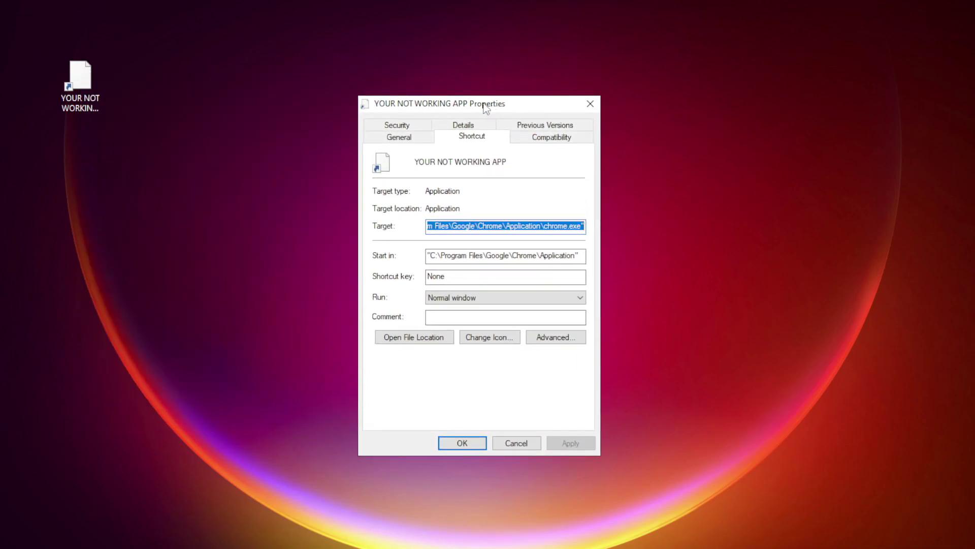
Apply Windows 8 compatibility mode, fullscreen optimizations off, and run as administrator
left_click(571, 143)
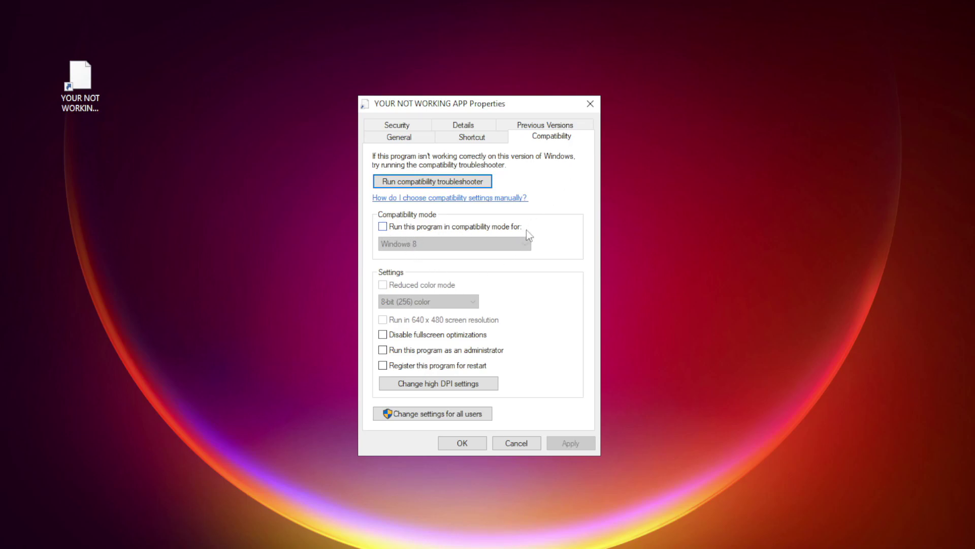
left_click(397, 229)
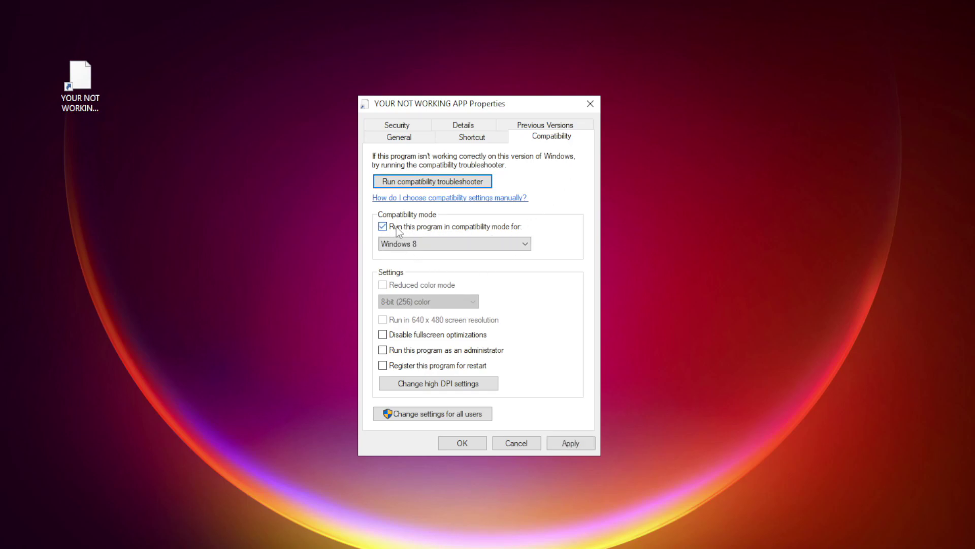
left_click(433, 244)
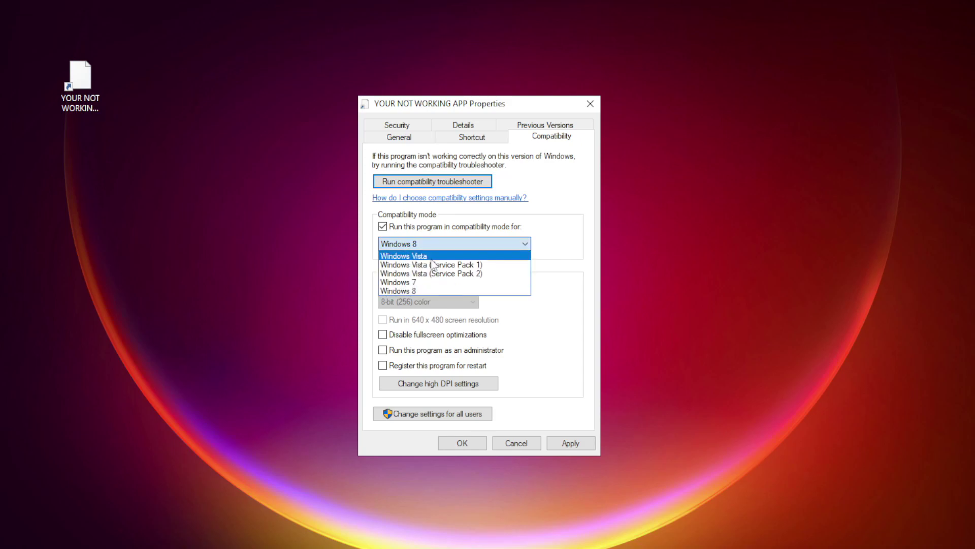
left_click(426, 289)
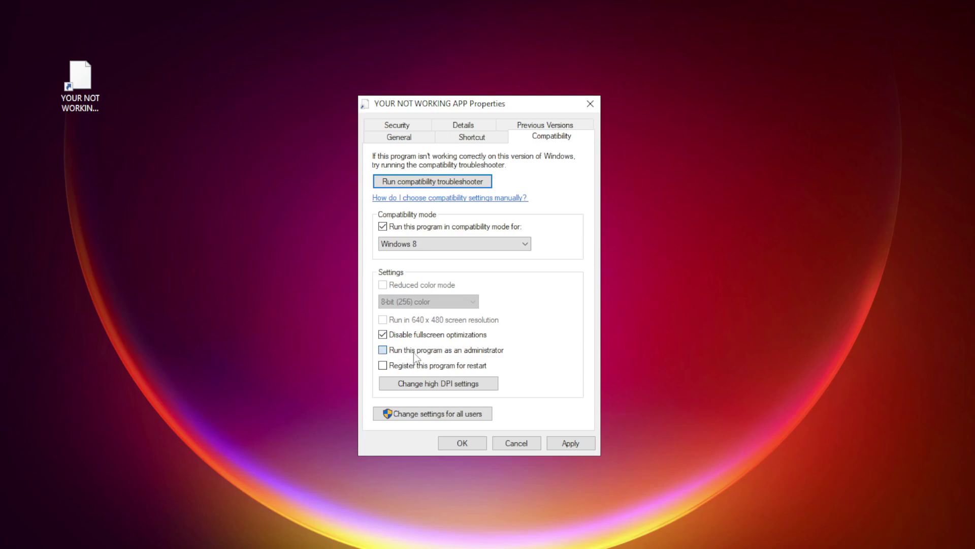
left_click(394, 350)
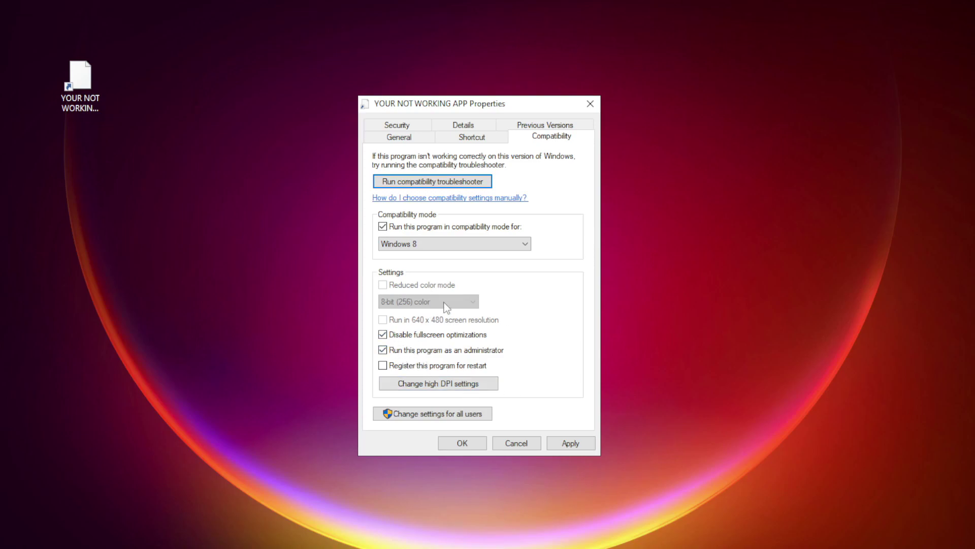
left_click(571, 442)
left_click(462, 444)
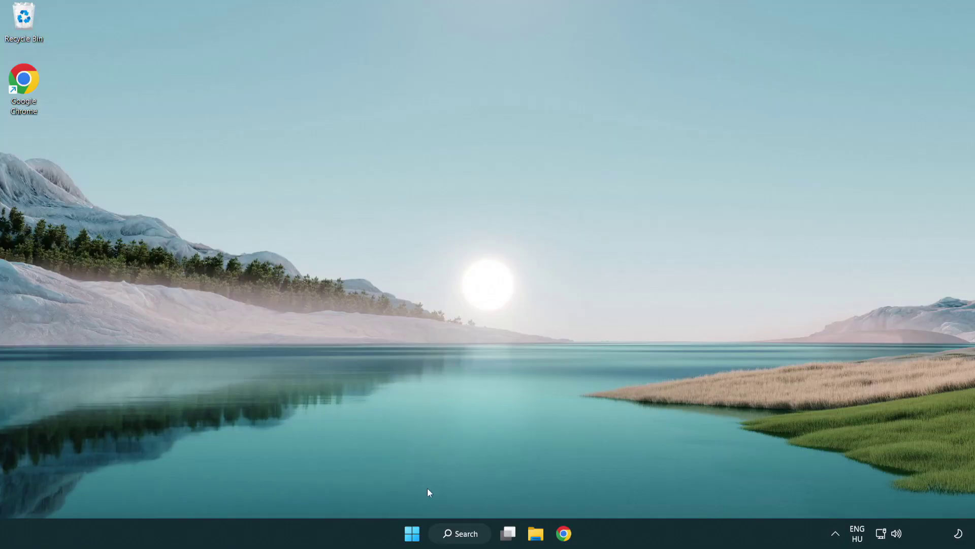
Launch Task Manager from the Start button's Win+X quick-link menu
right_click(413, 534)
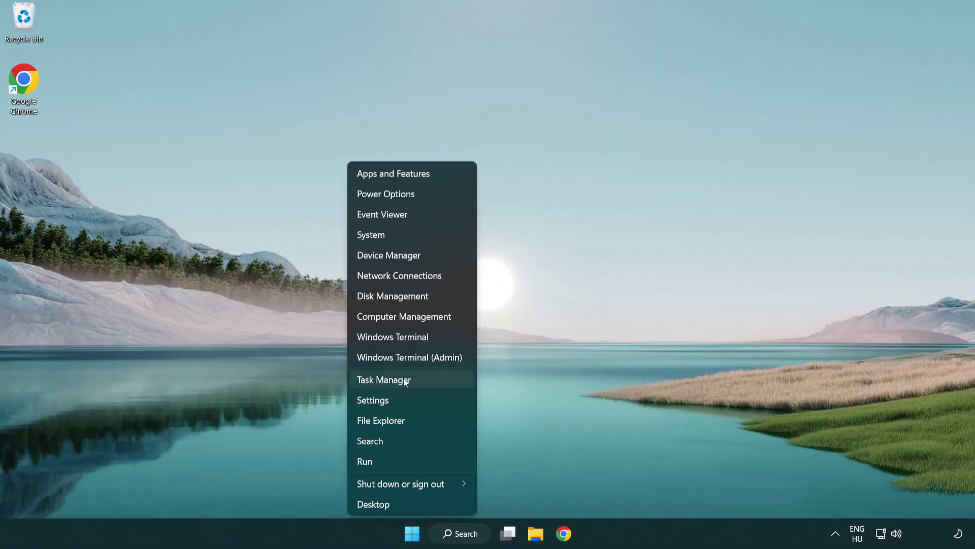
left_click(430, 384)
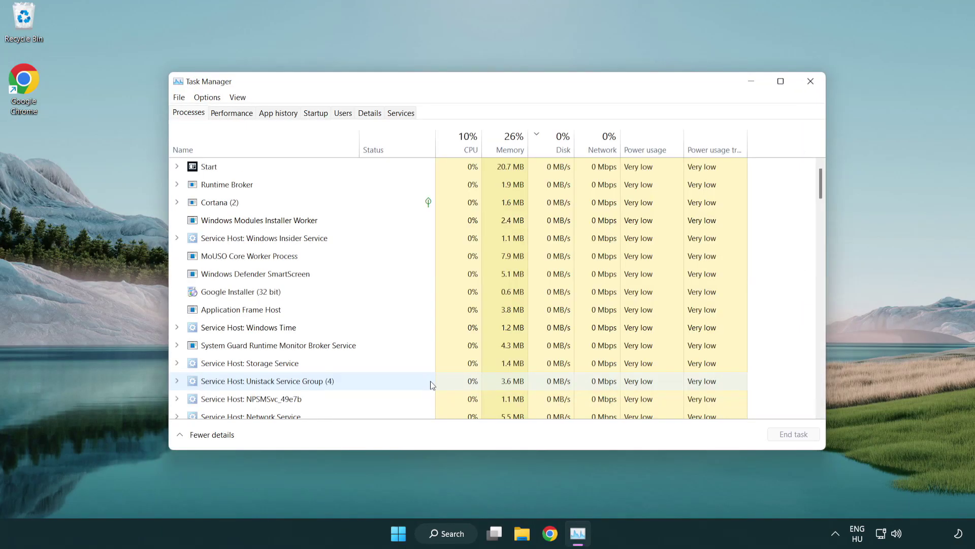
Disable Terminal, Phone Link, Cortana and Windows Security notification at startup, then close Task Manager
left_click(318, 114)
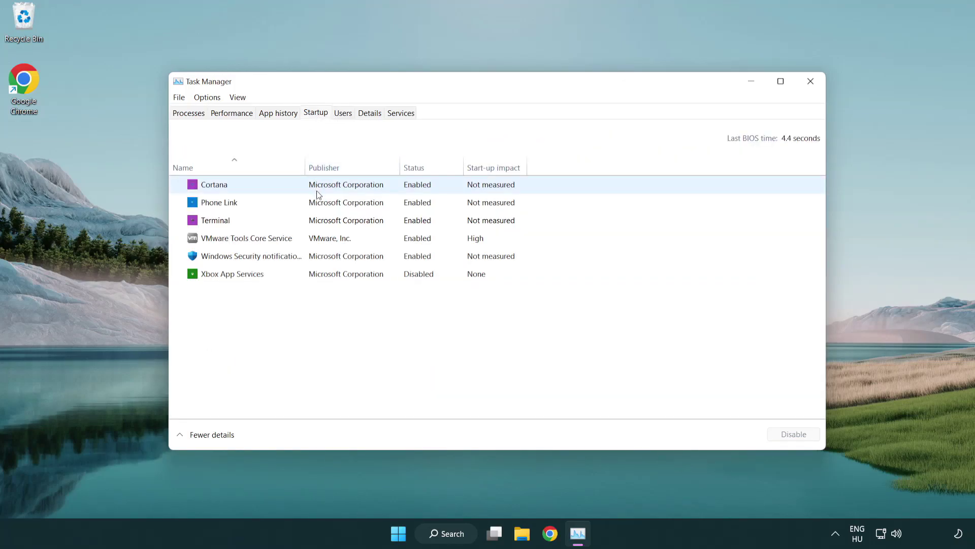
left_click(318, 220)
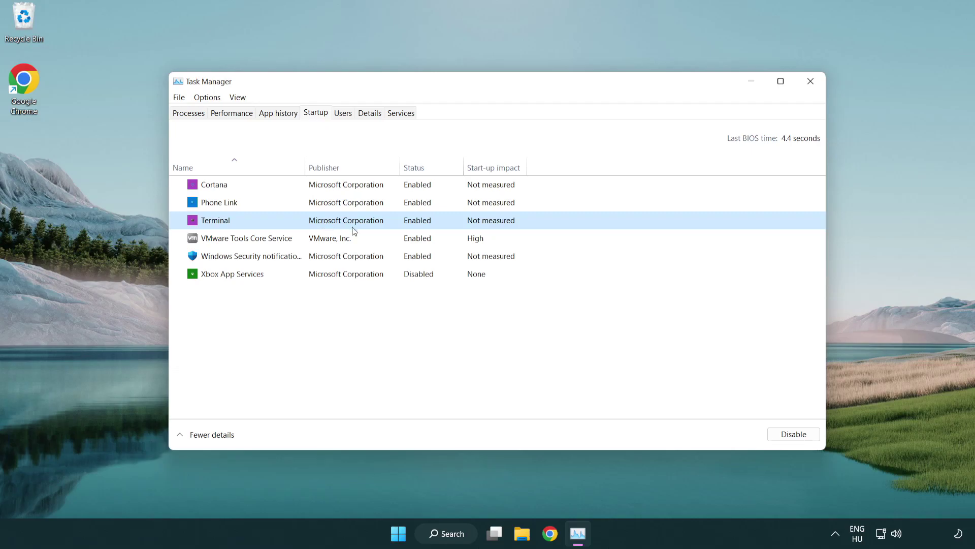
left_click(788, 434)
left_click(408, 204)
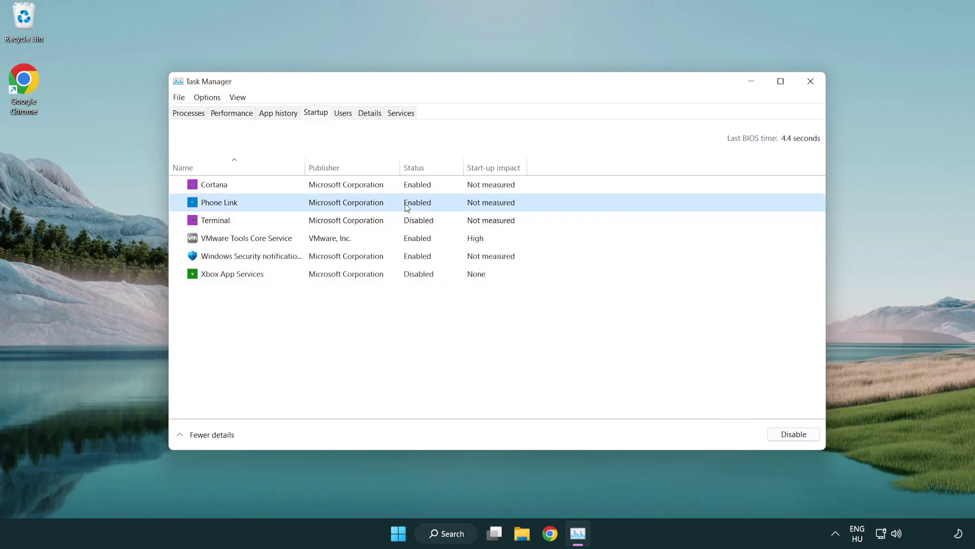
left_click(783, 432)
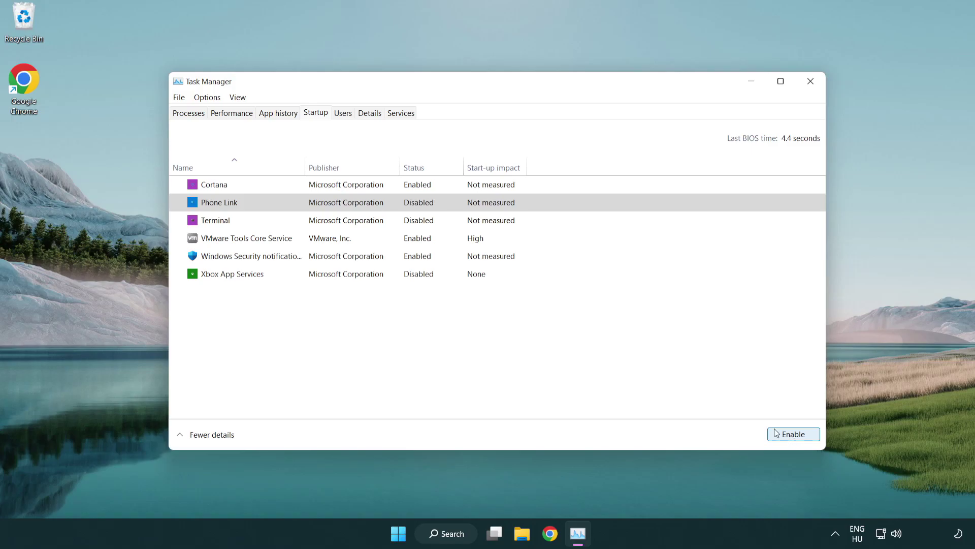
left_click(348, 190)
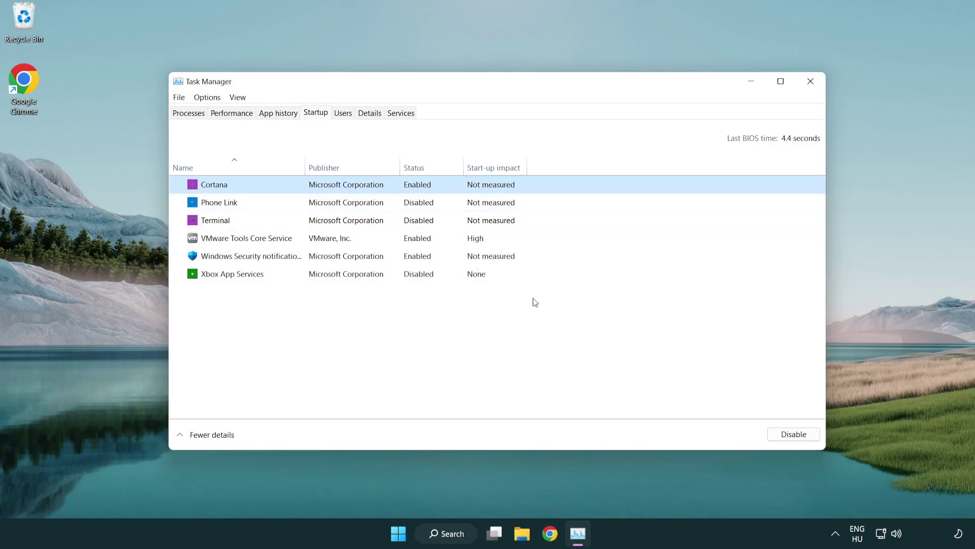
left_click(789, 433)
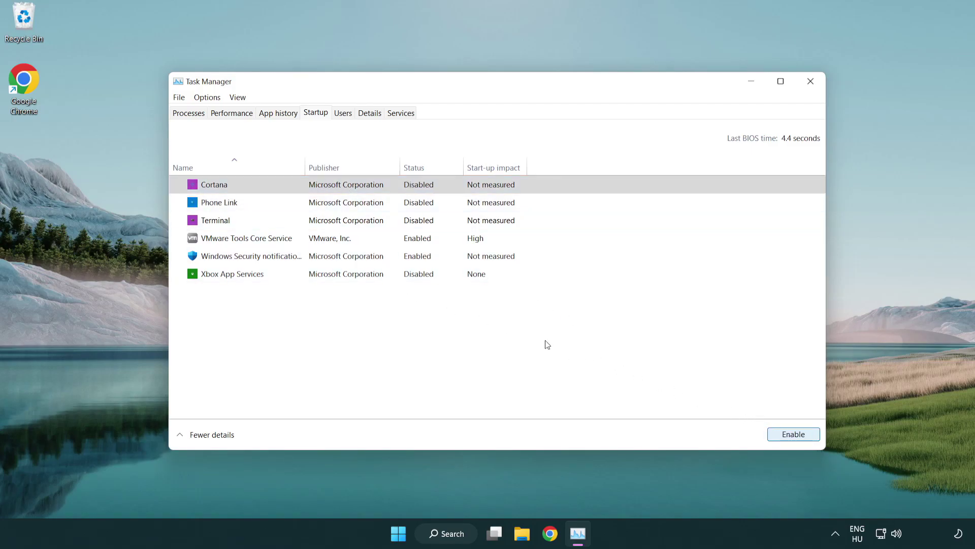
left_click(462, 259)
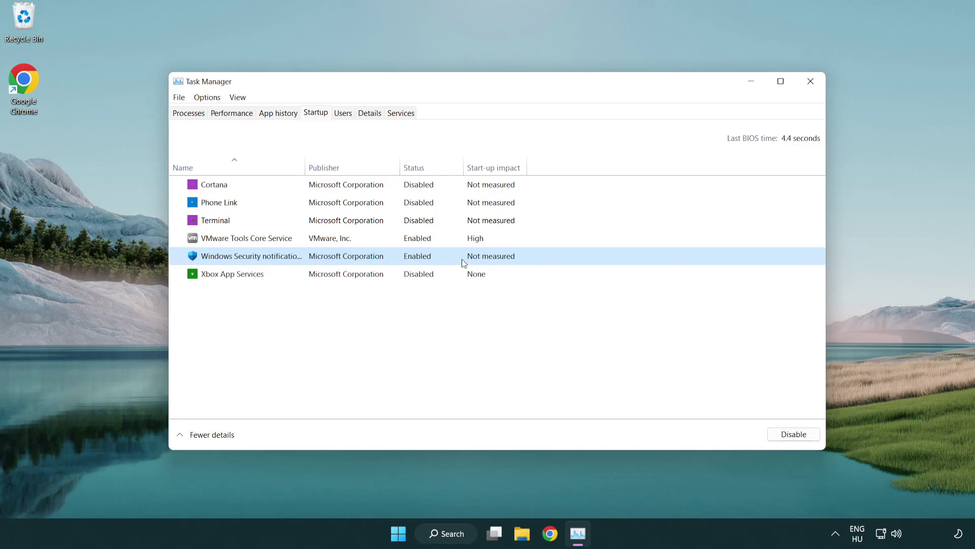
left_click(791, 435)
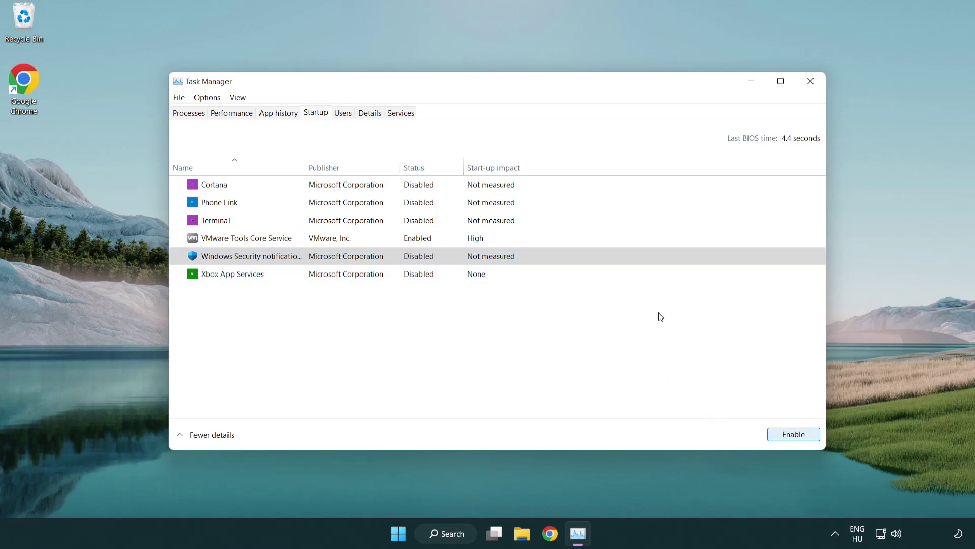
left_click(813, 86)
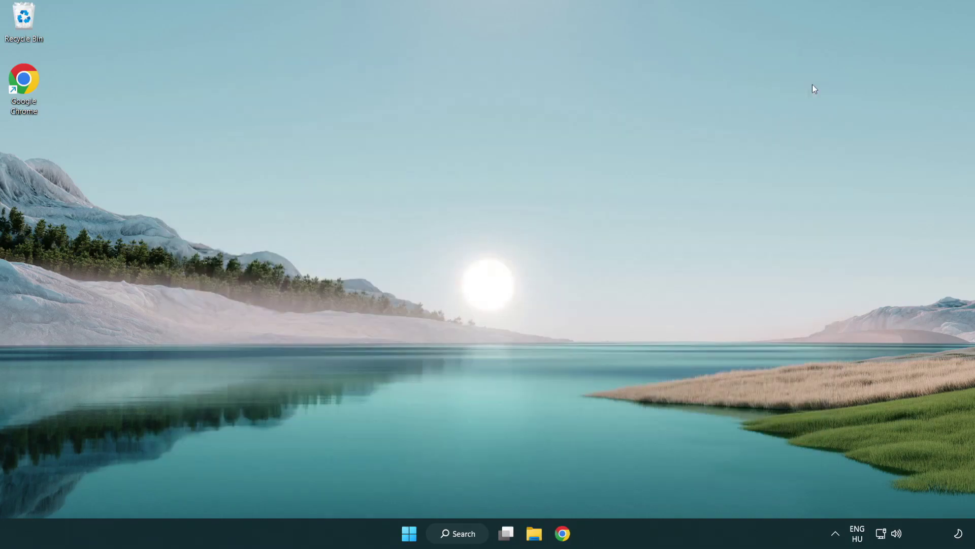
Run sfc /scannow in an administrator Command Prompt launched from search
left_click(455, 533)
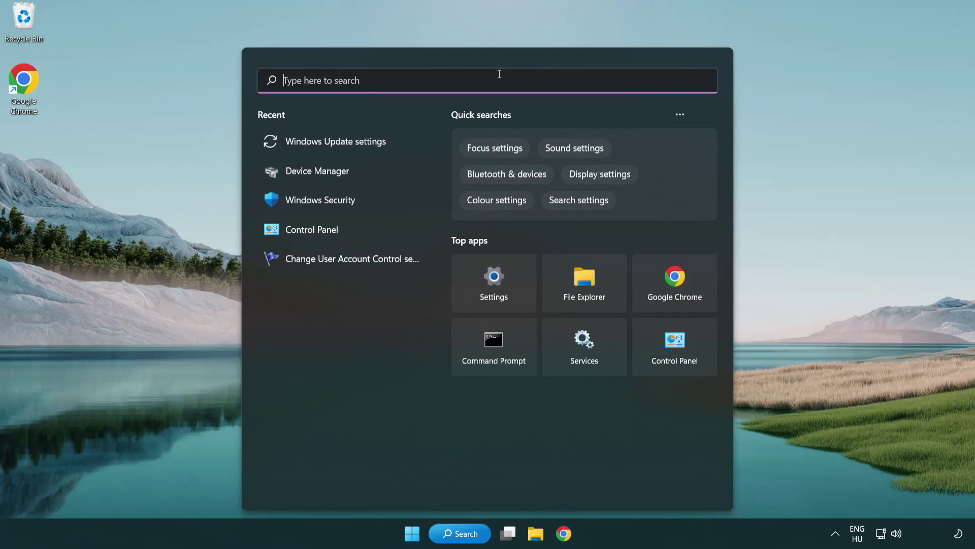
type("cmd")
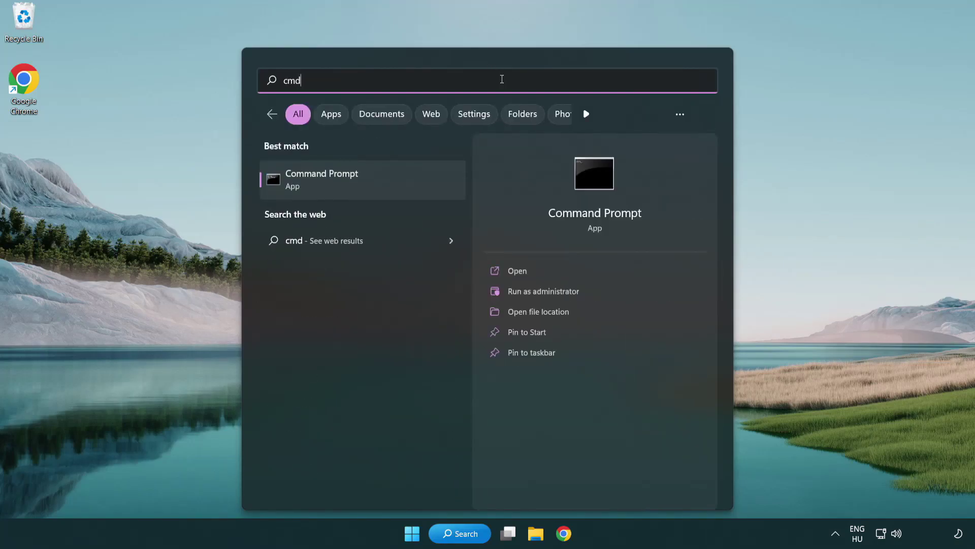
right_click(373, 182)
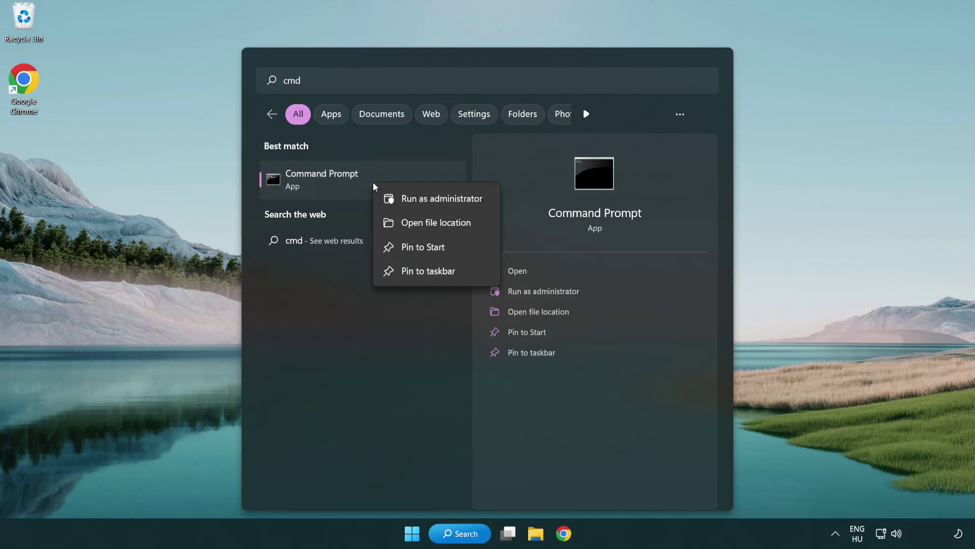
left_click(439, 202)
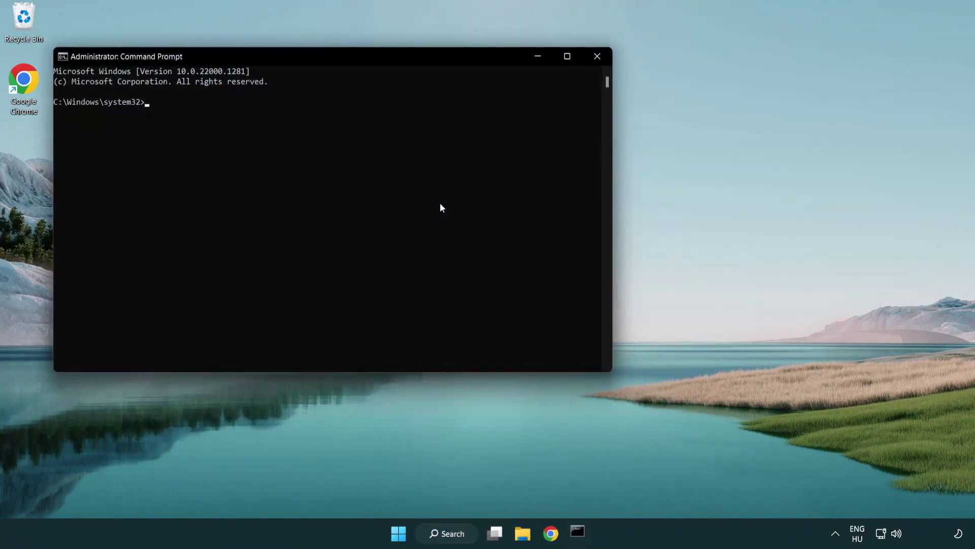
left_click_drag(347, 60, 491, 106)
type("sfc /s")
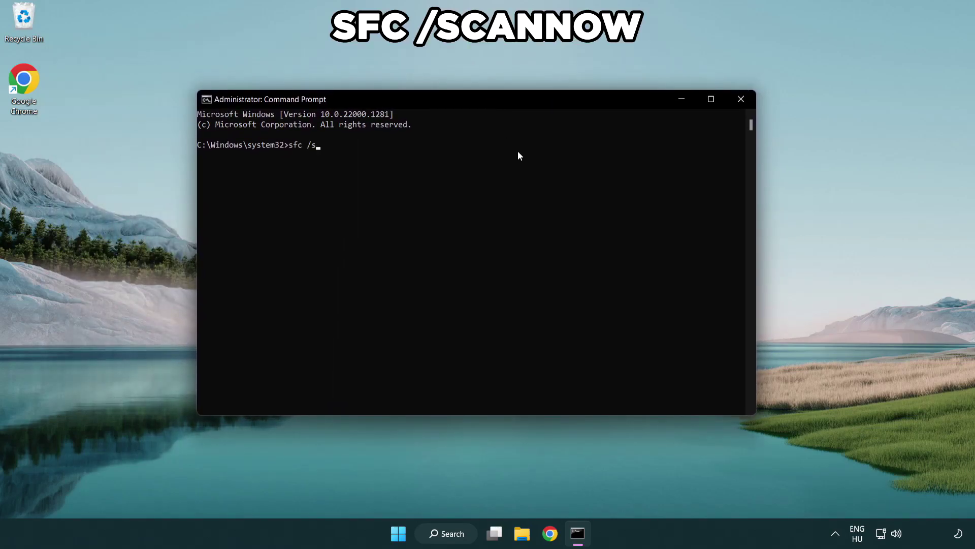
type("cannow")
key("Return")
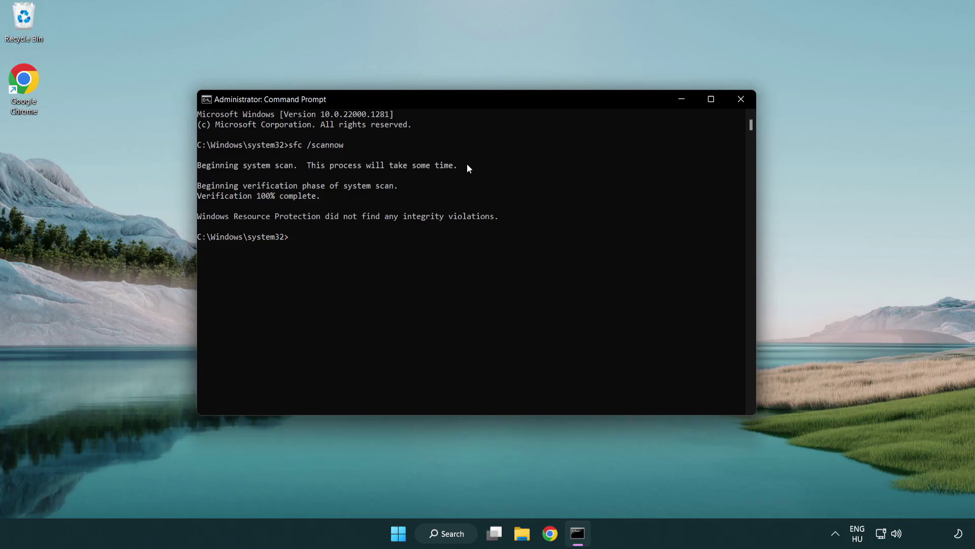
left_click(741, 99)
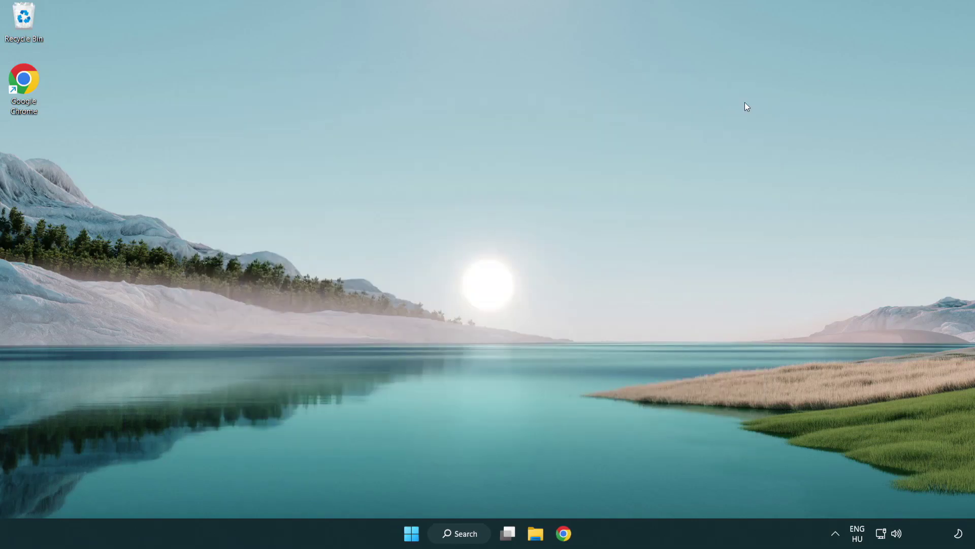
left_click(411, 533)
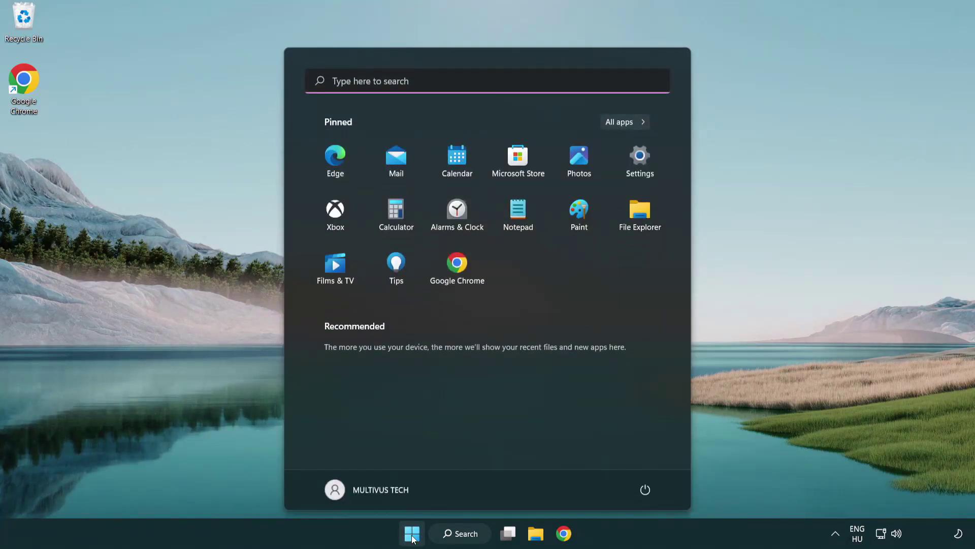
left_click(647, 490)
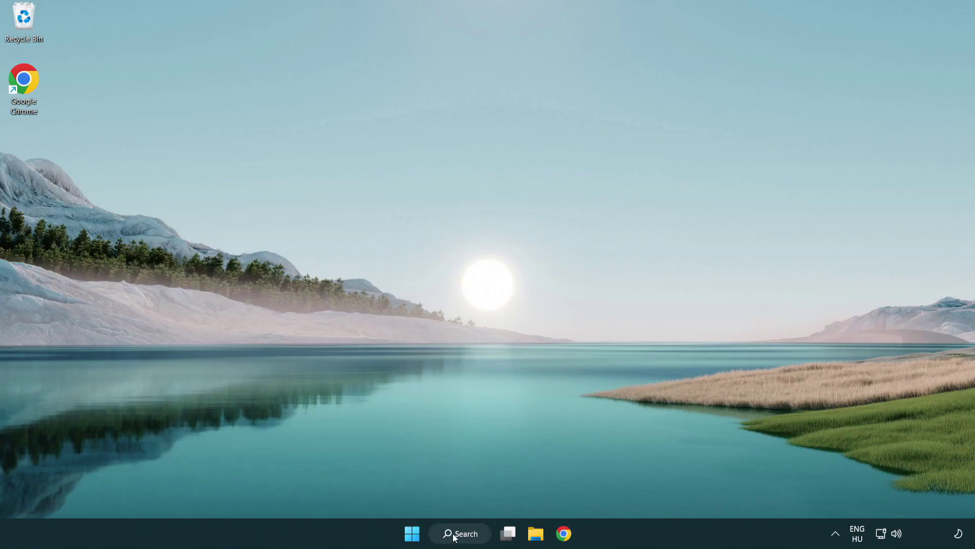
Search Windows for 'security' and launch the Windows Security app
left_click(463, 535)
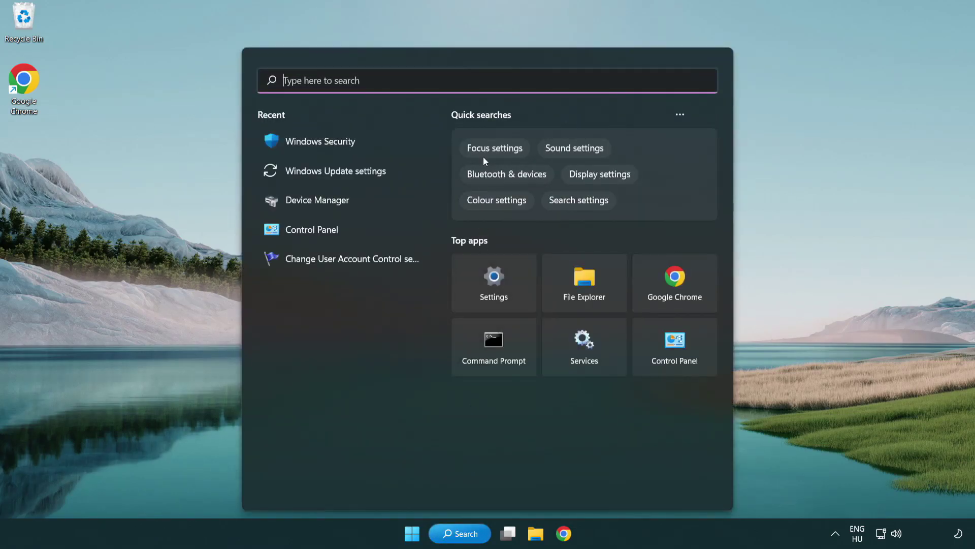
type("sec")
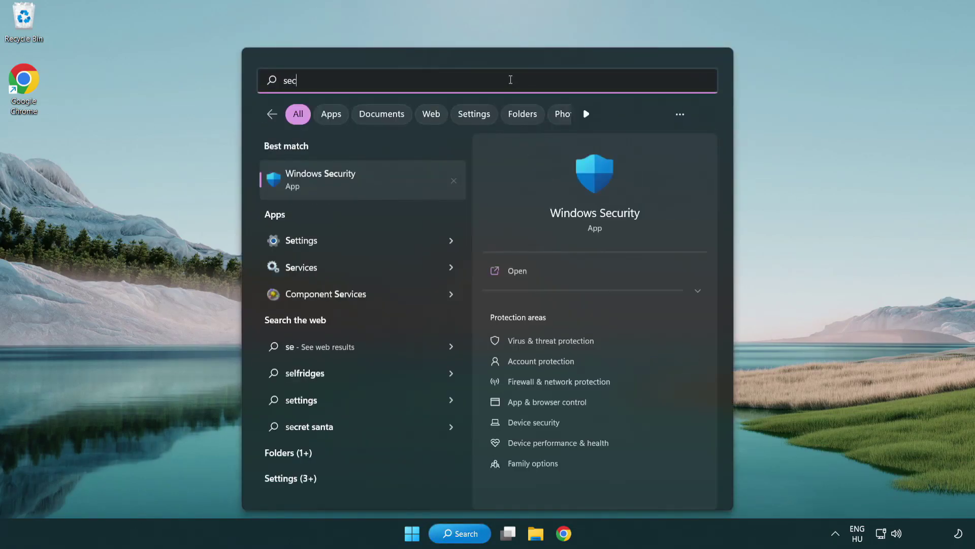
type("uri")
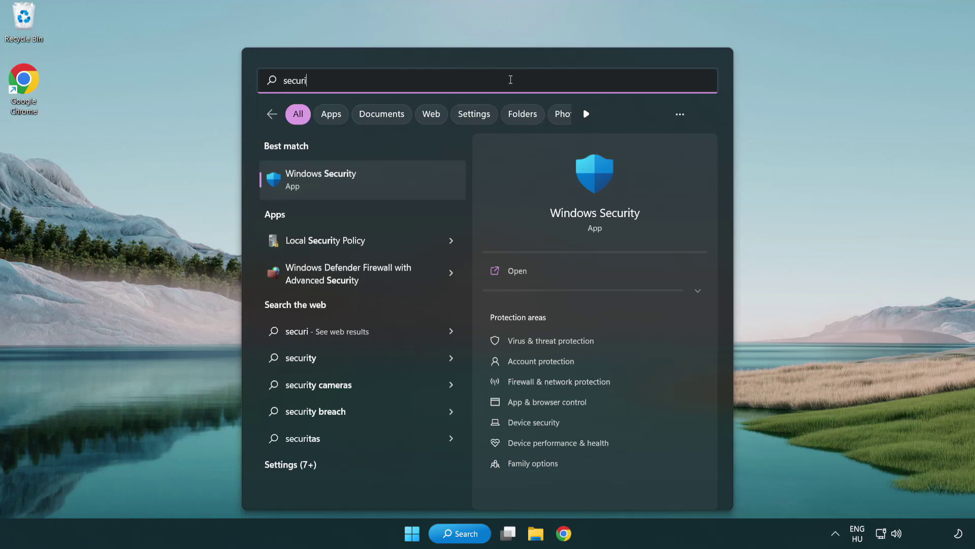
type("ty")
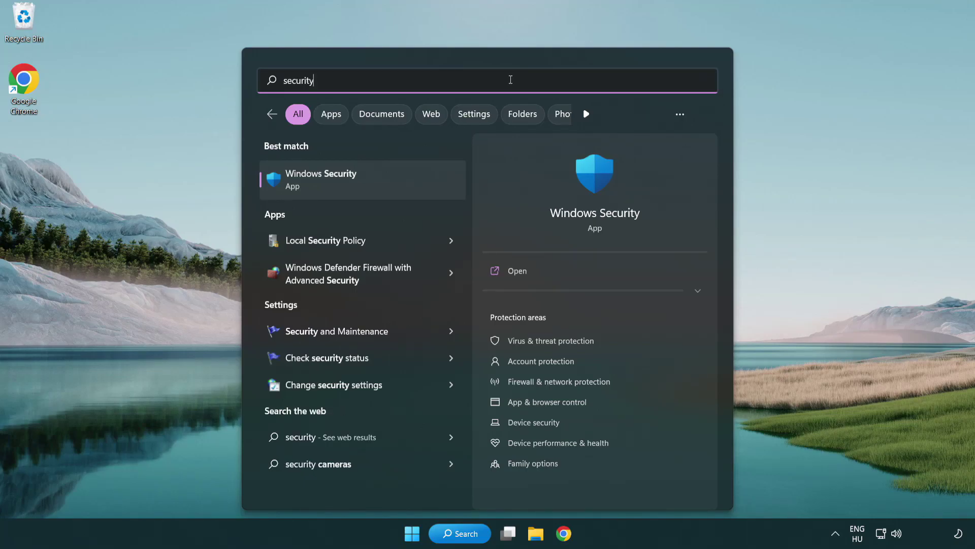
left_click(399, 186)
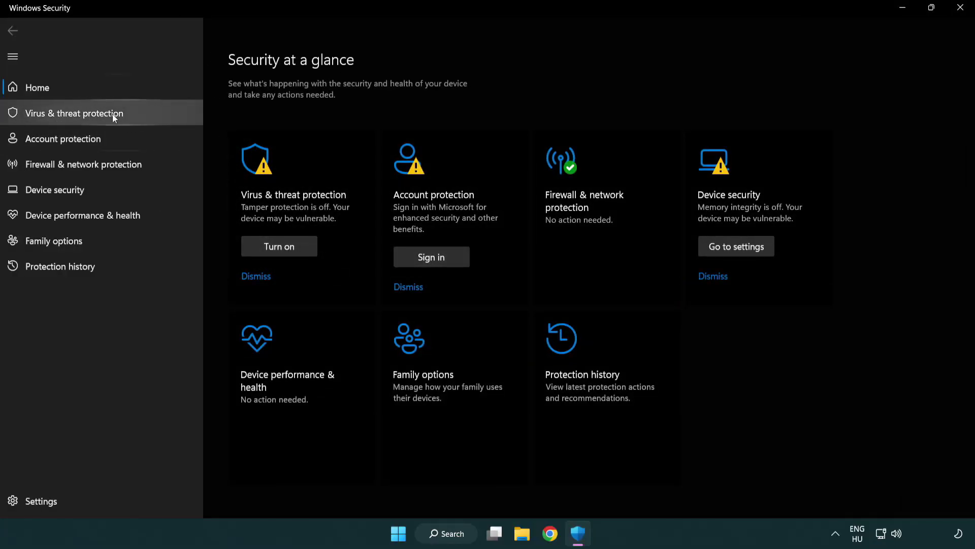
Go to Virus & threat protection settings and open Add or remove exclusions
left_click(147, 112)
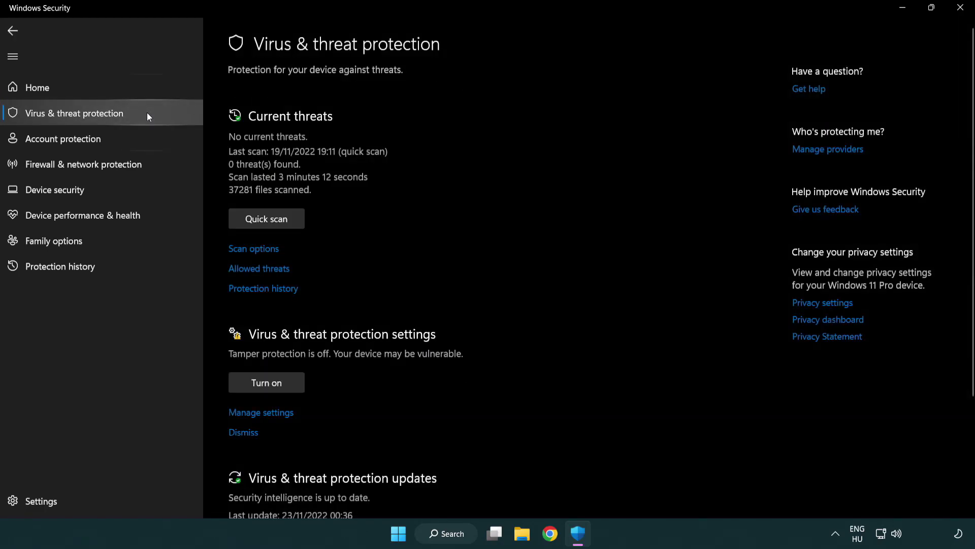
scroll(282, 208, "down", 2)
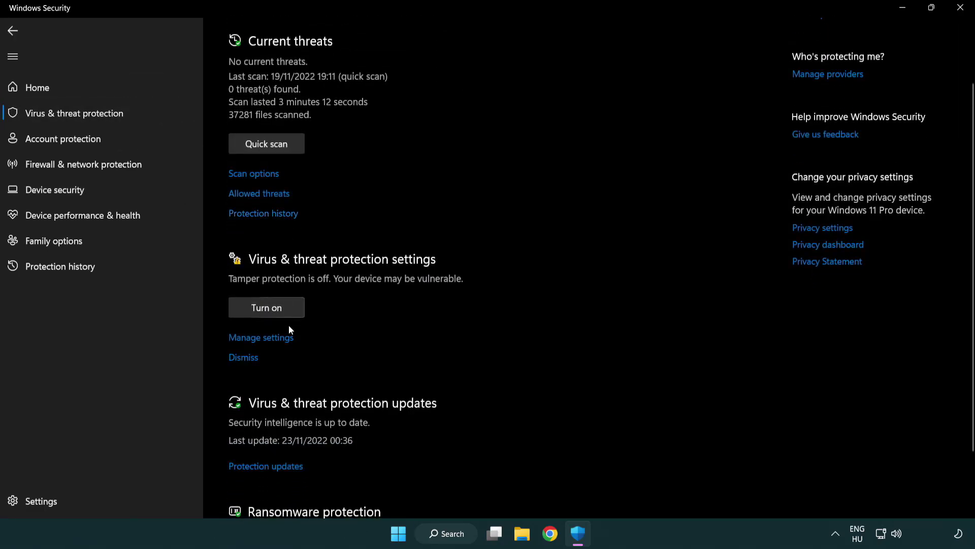
left_click(259, 337)
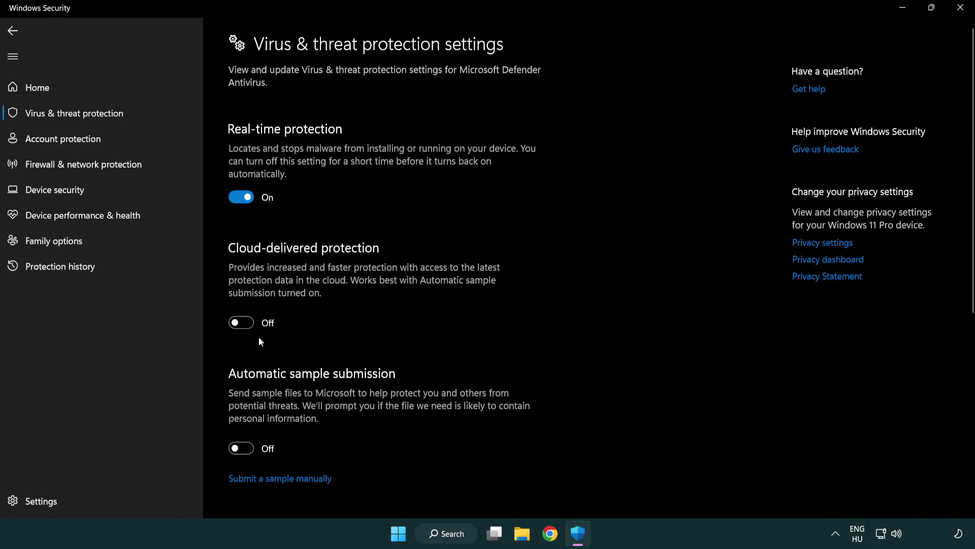
scroll(259, 337, "down", 1)
scroll(259, 338, "down", 1)
scroll(260, 338, "down", 3)
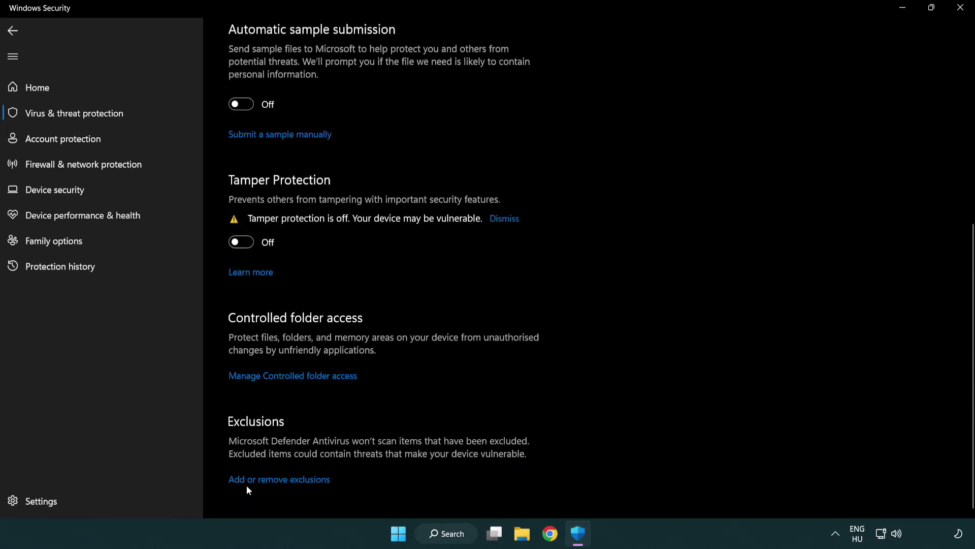
left_click(282, 480)
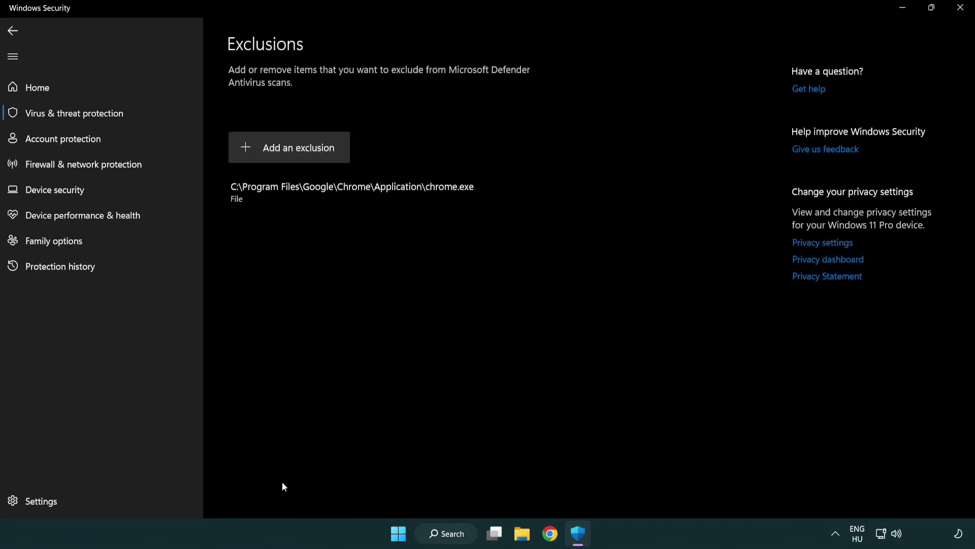
Add a File exclusion for the shortcut in C:\Program Files (x86)\NOT WORKING APP
left_click(292, 148)
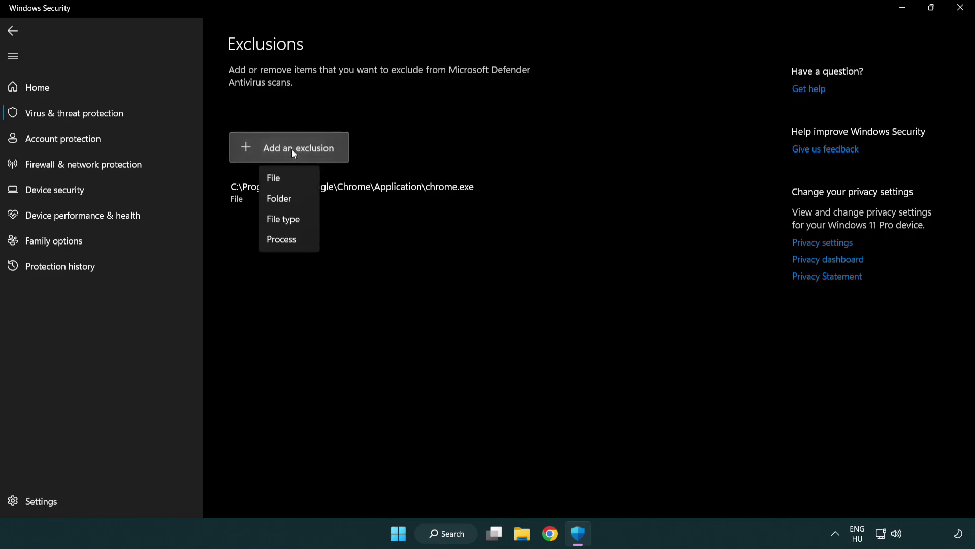
left_click(293, 181)
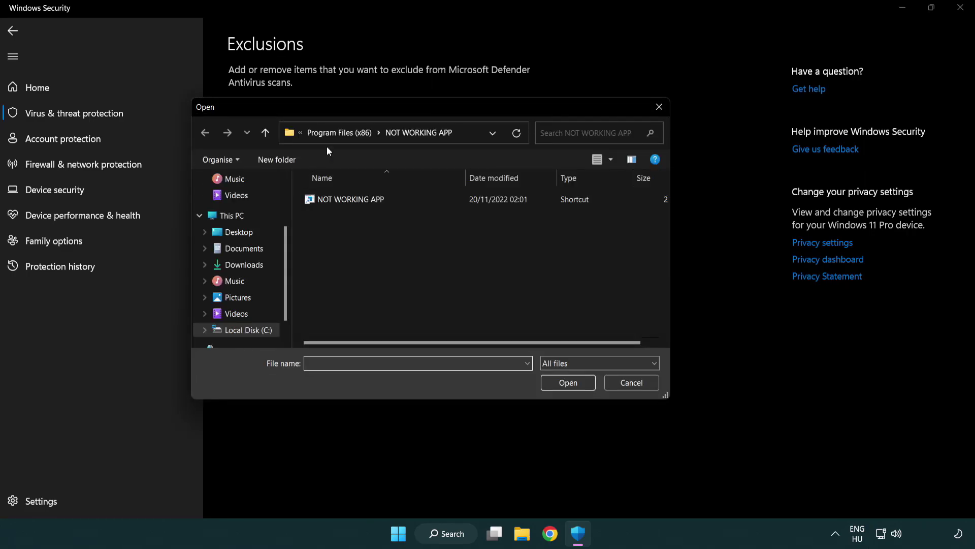
left_click(329, 134)
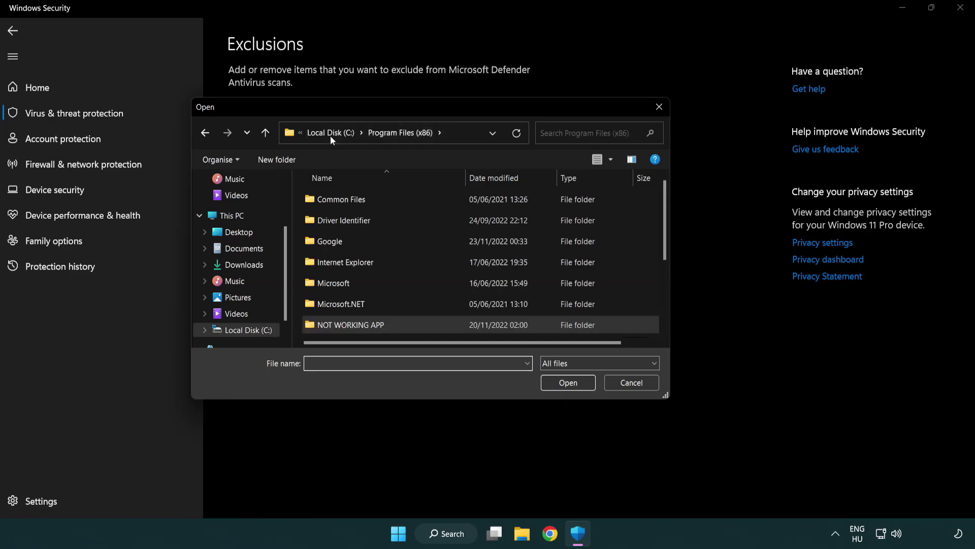
left_click(330, 135)
left_click(330, 135)
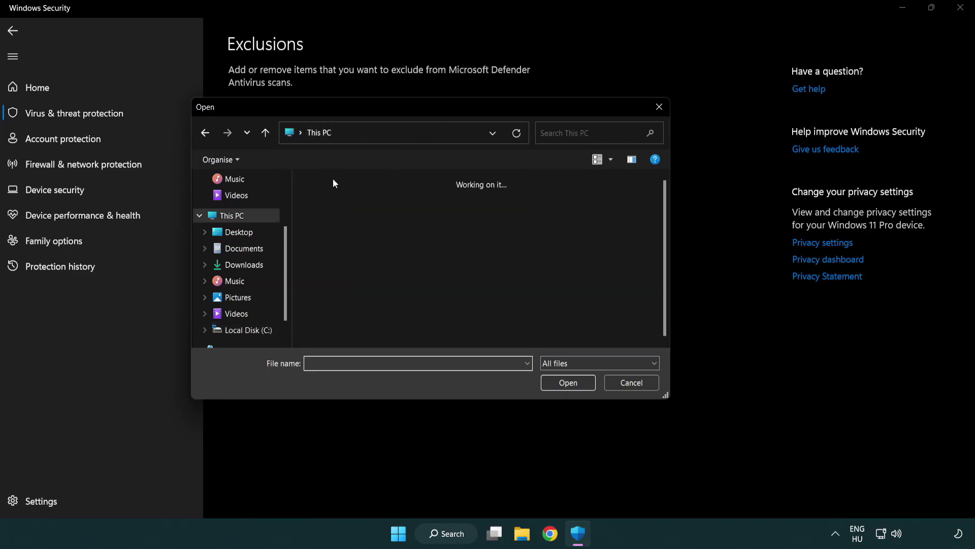
double_click(356, 338)
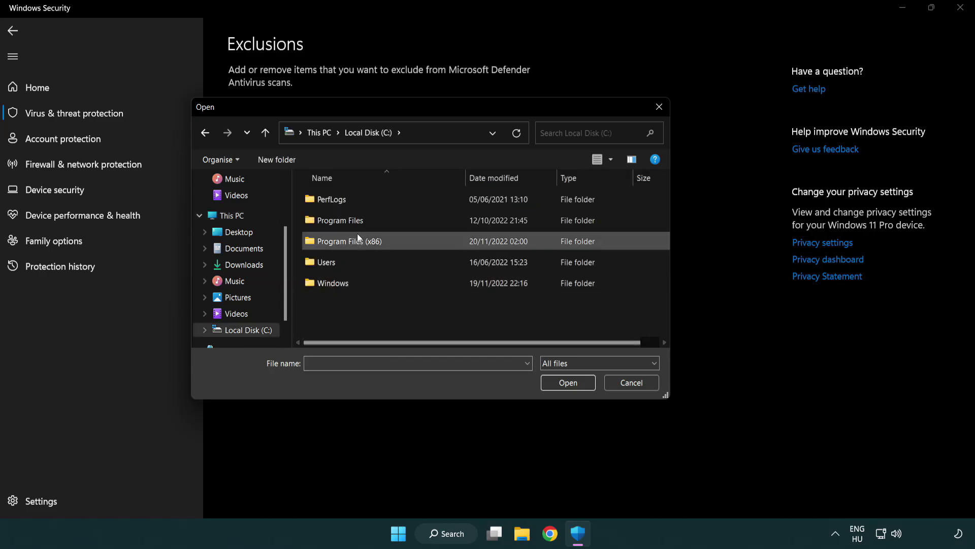
double_click(356, 239)
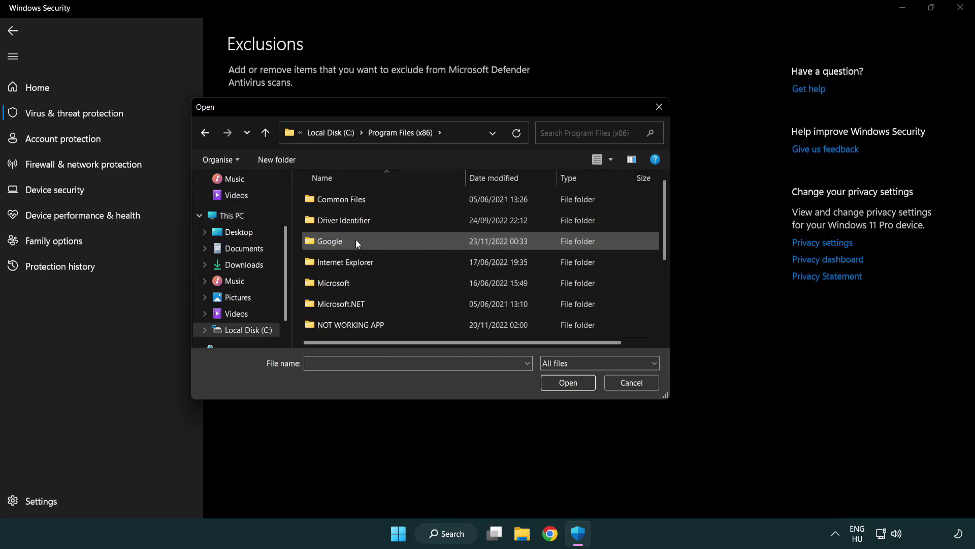
double_click(363, 326)
left_click(346, 200)
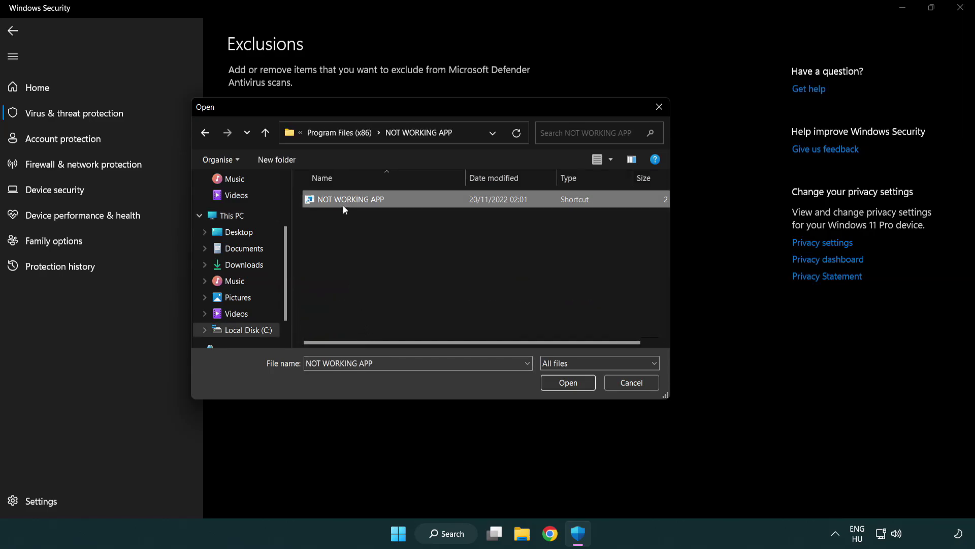
left_click(565, 386)
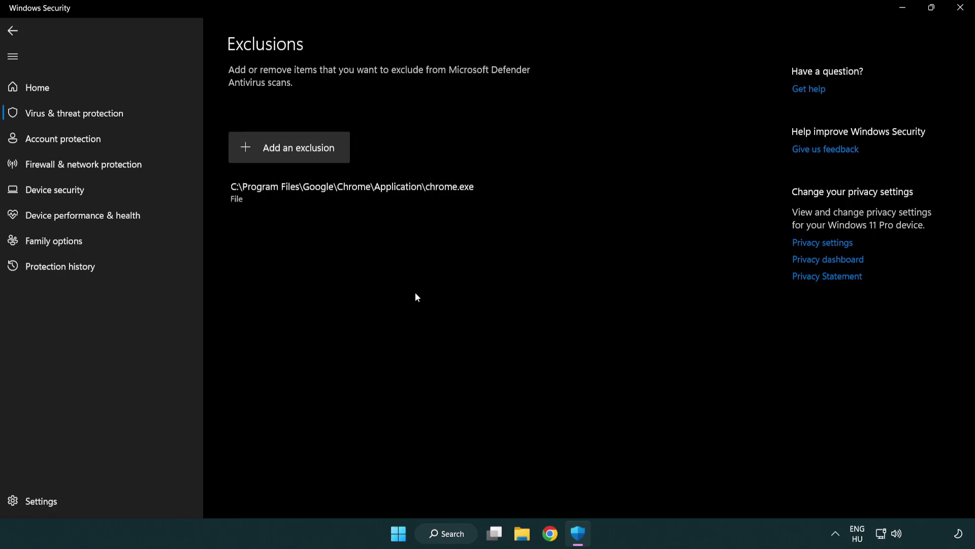
Close Windows Security and bring up the Start menu's sleep, shut down and restart choices
left_click(960, 10)
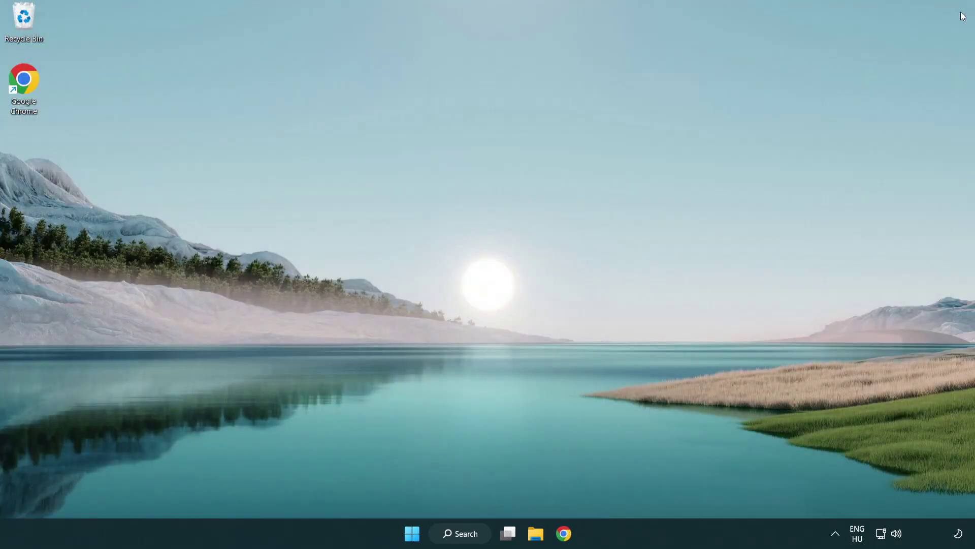
left_click(411, 533)
left_click(646, 490)
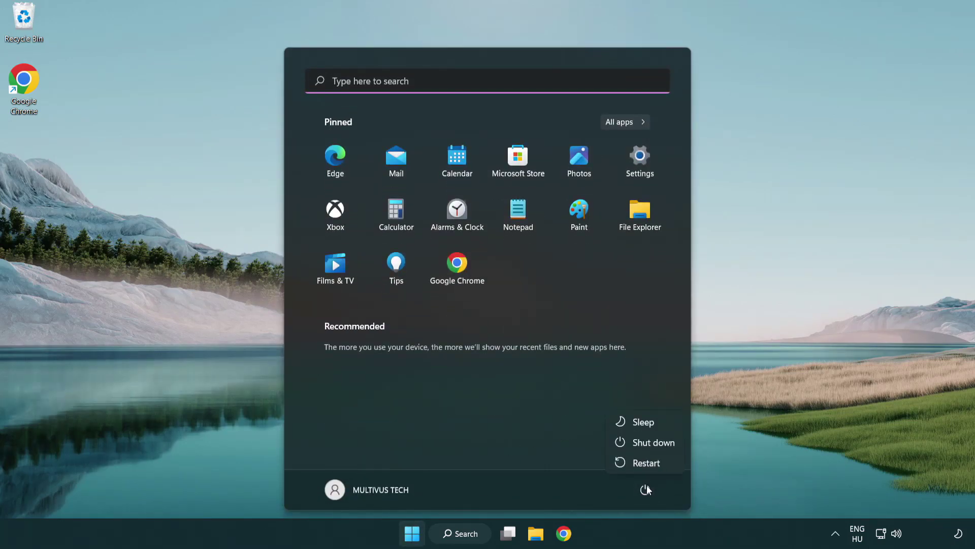